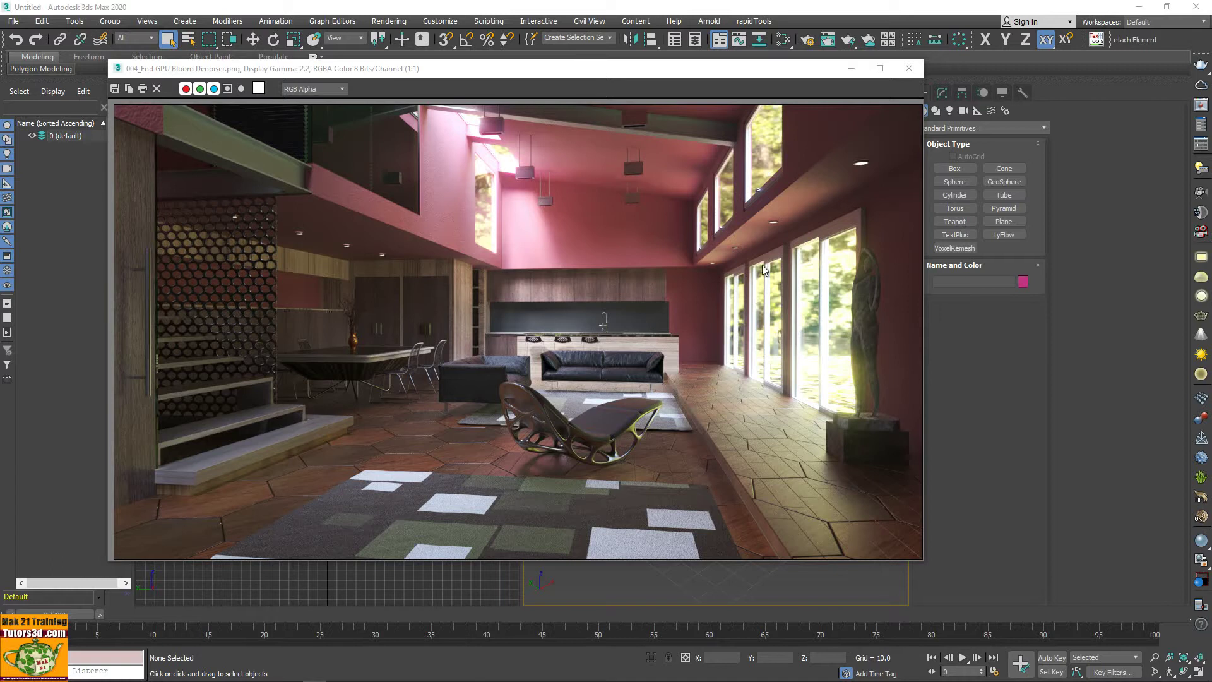
pyautogui.click(781, 43)
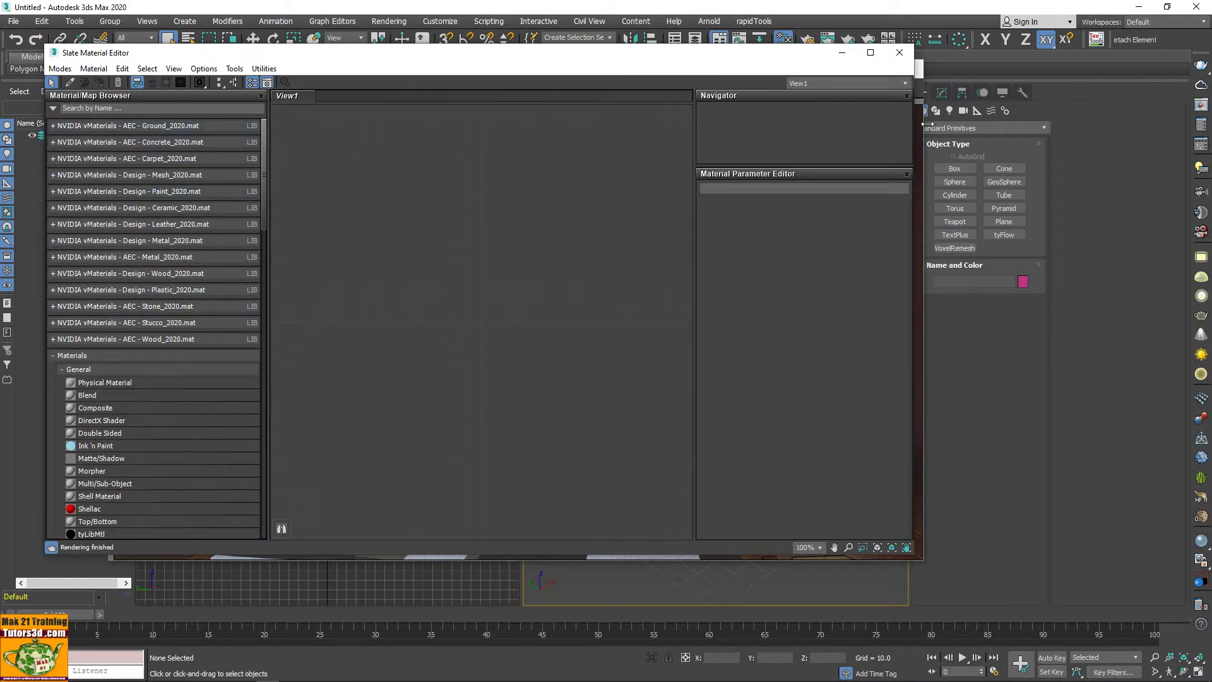
pyautogui.click(900, 53)
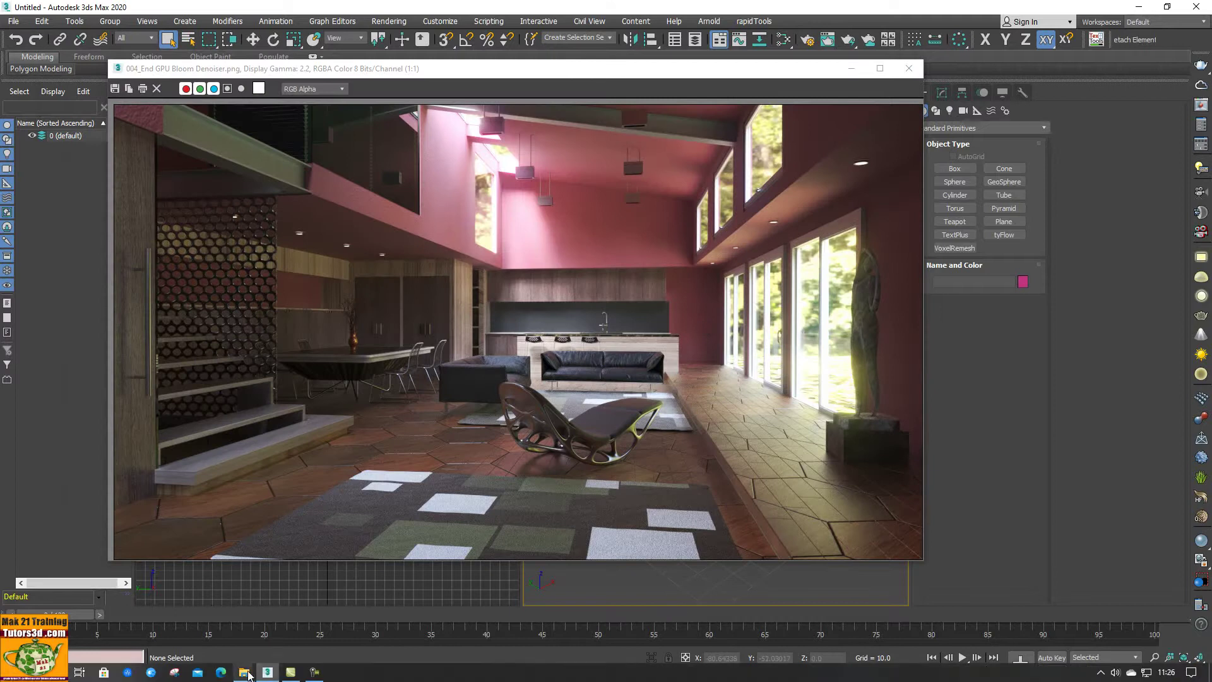
# Step: In the Vray courses folder, open 014_Corso Vray Next Materiali MDL > Rendering > AEC
pyautogui.click(186, 628)
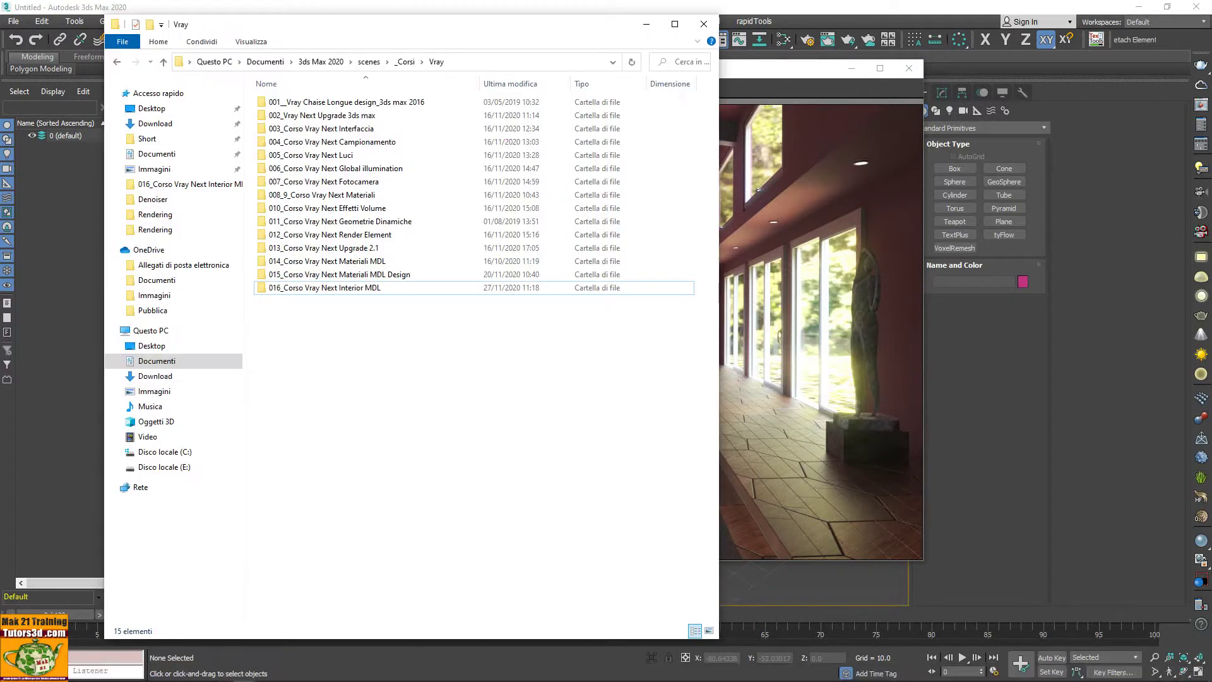
pyautogui.click(252, 640)
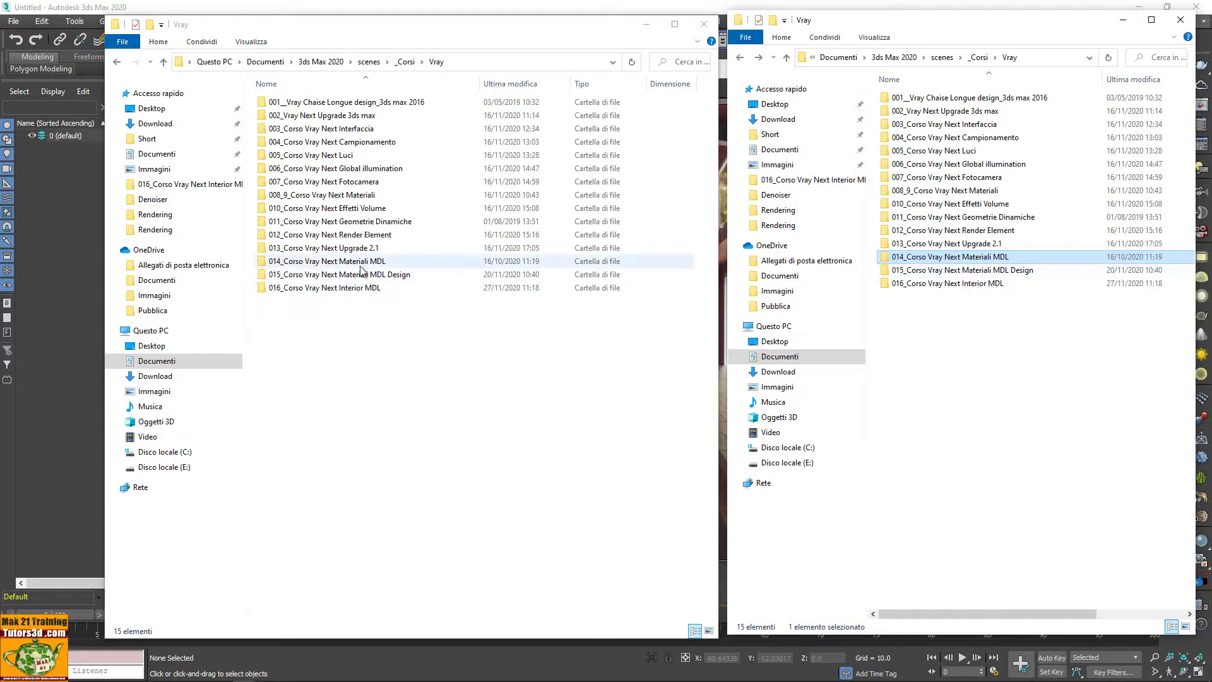
pyautogui.doubleClick(360, 264)
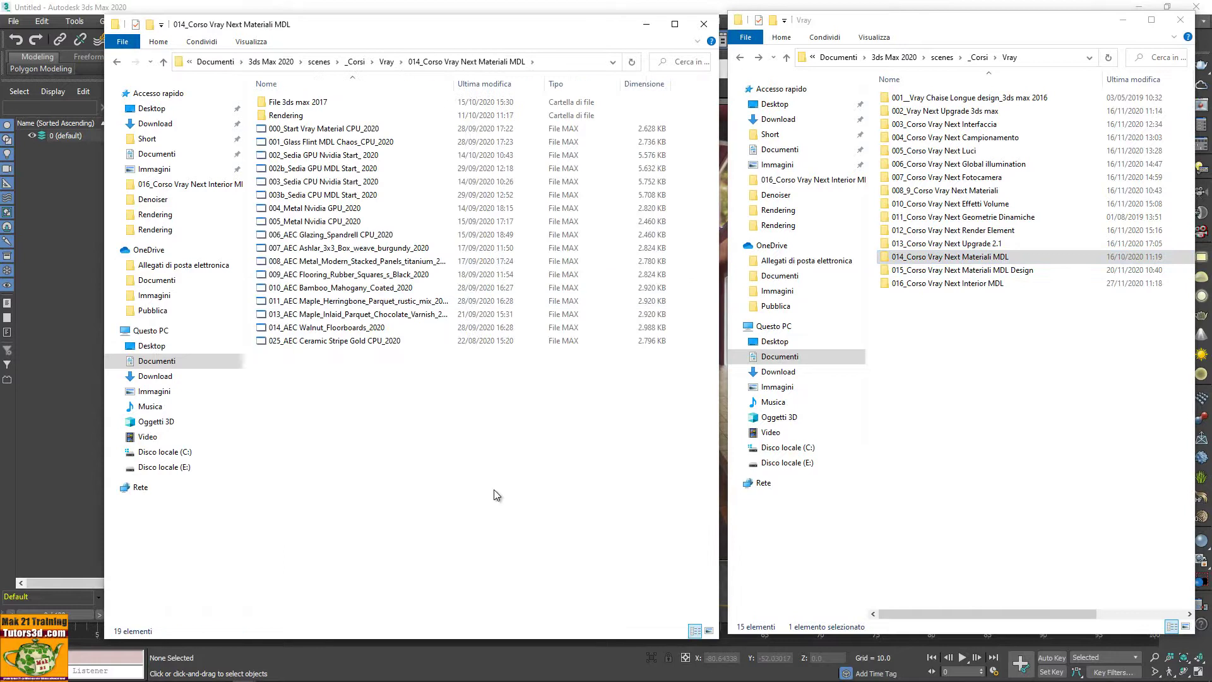
pyautogui.doubleClick(286, 114)
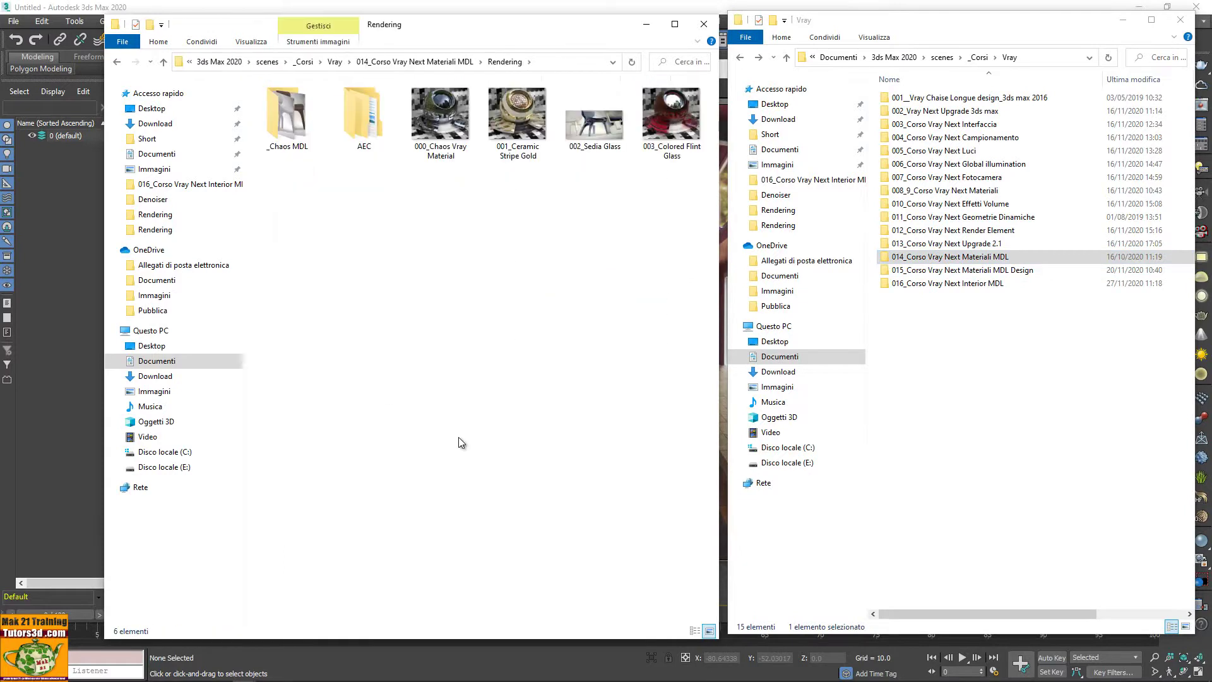
pyautogui.doubleClick(361, 127)
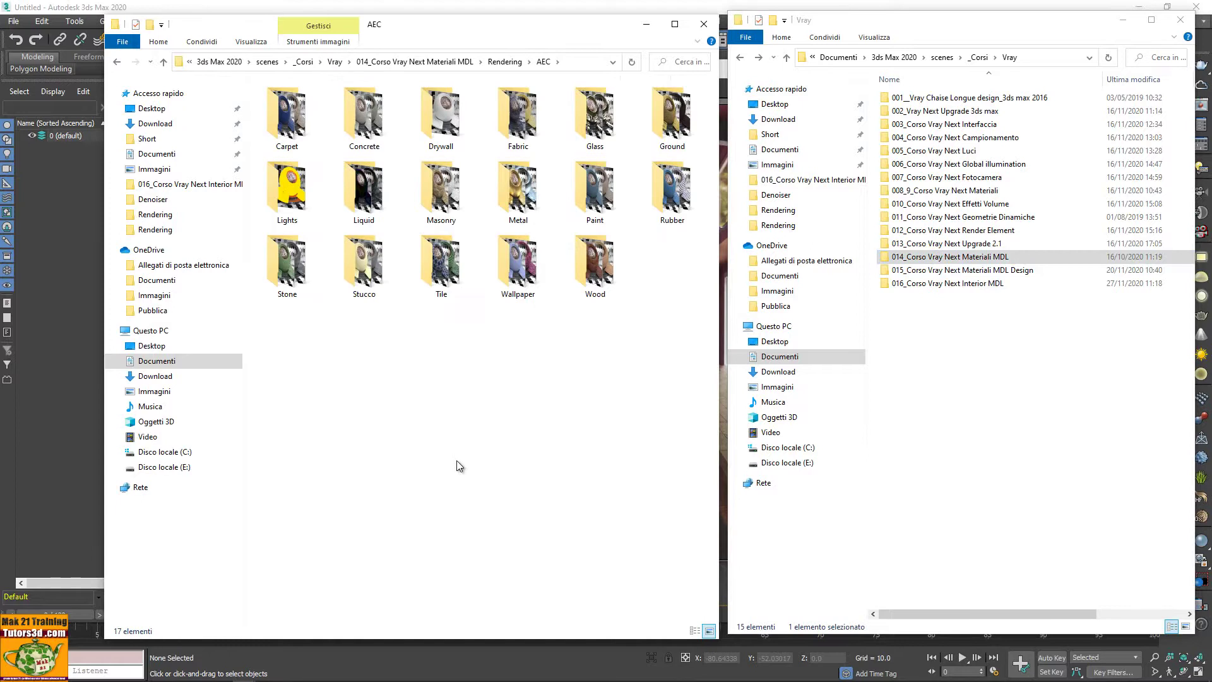
# Step: Preview the Carpet and Concrete material renders, returning to the AEC folder each time
pyautogui.doubleClick(290, 121)
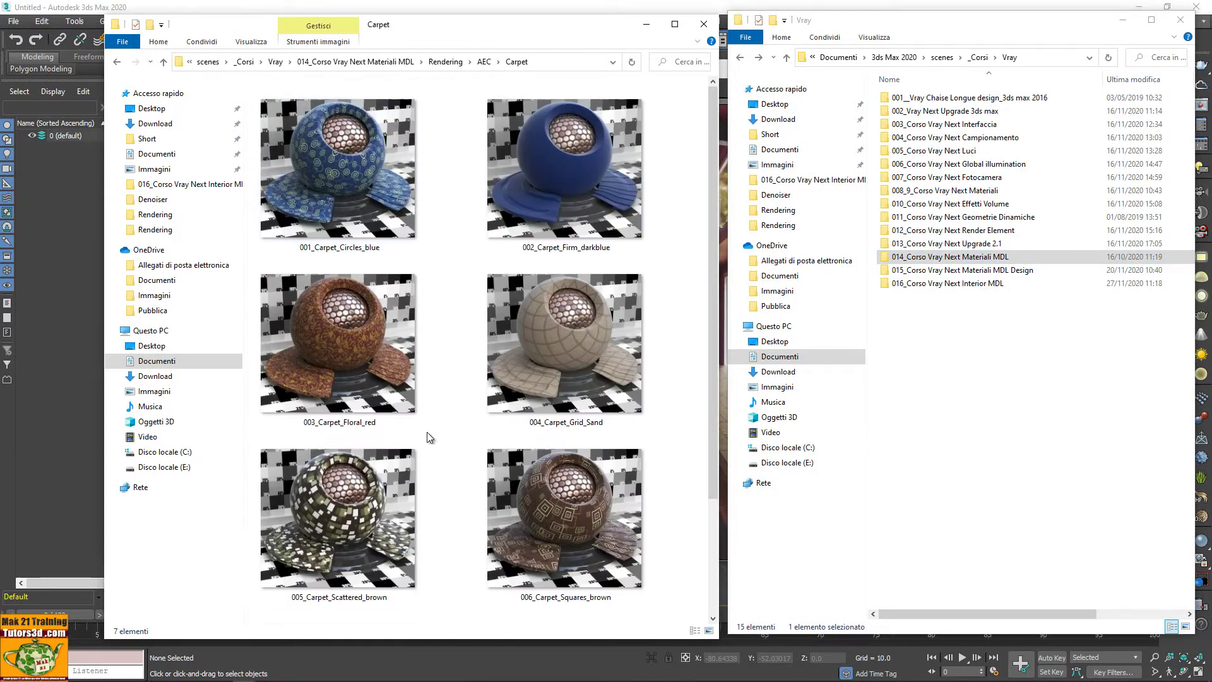
pyautogui.hotkey('alt', 'Left')
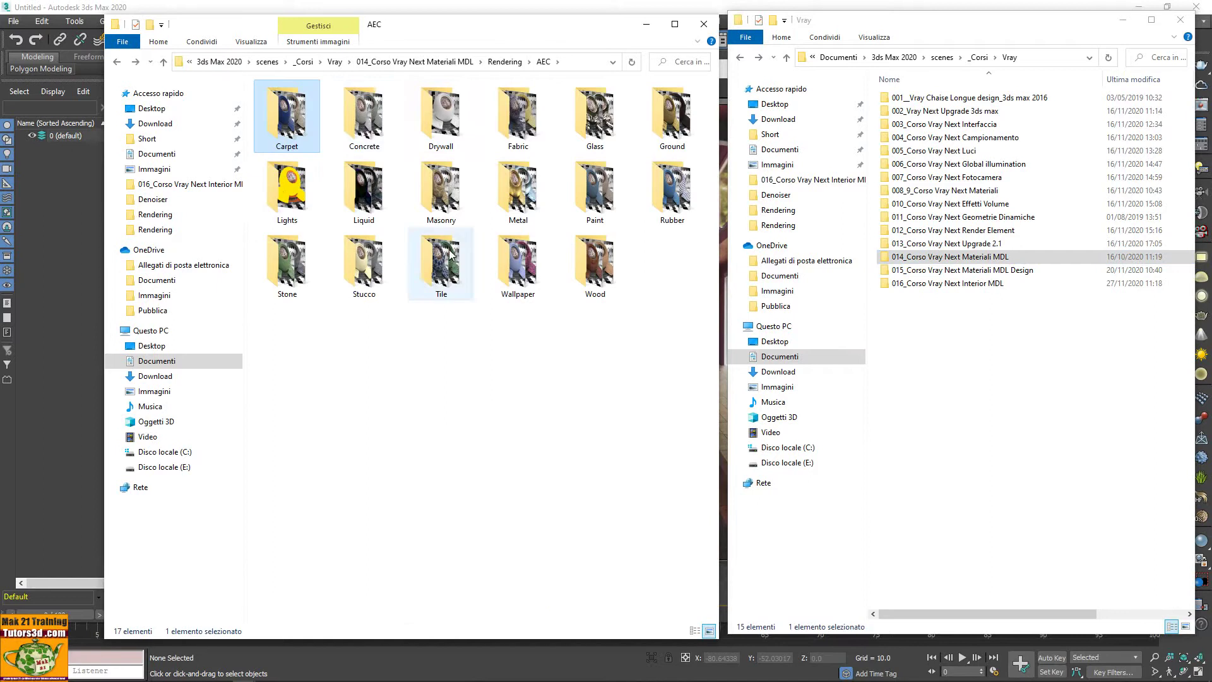
pyautogui.click(387, 131)
pyautogui.doubleClick(387, 131)
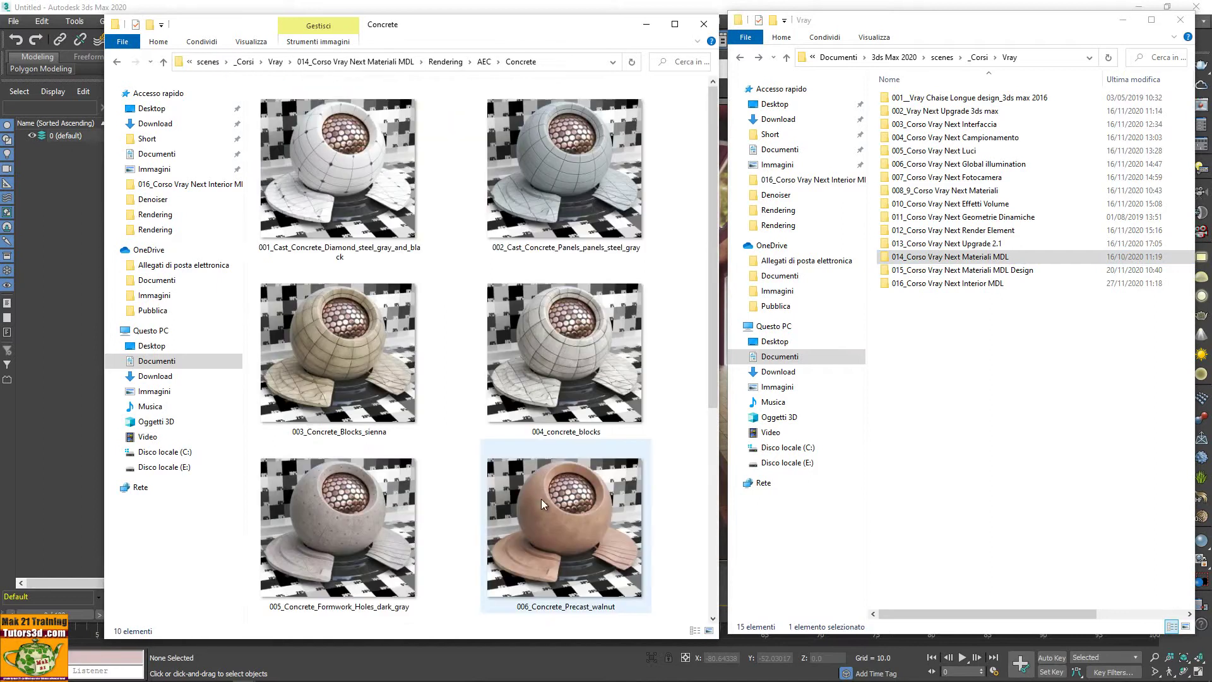
pyautogui.hotkey('alt', 'Left')
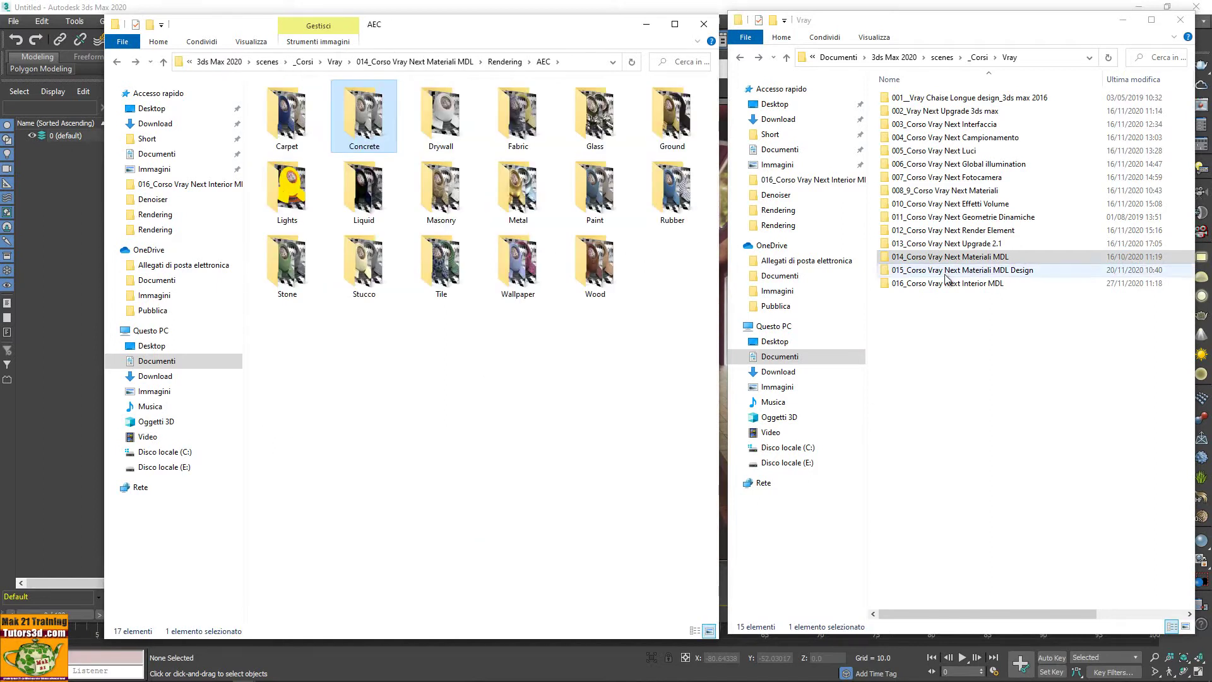
# Step: In the right window, open the 015 Design course's Rendering > Design > Wood previews
pyautogui.doubleClick(947, 270)
pyautogui.doubleClick(909, 125)
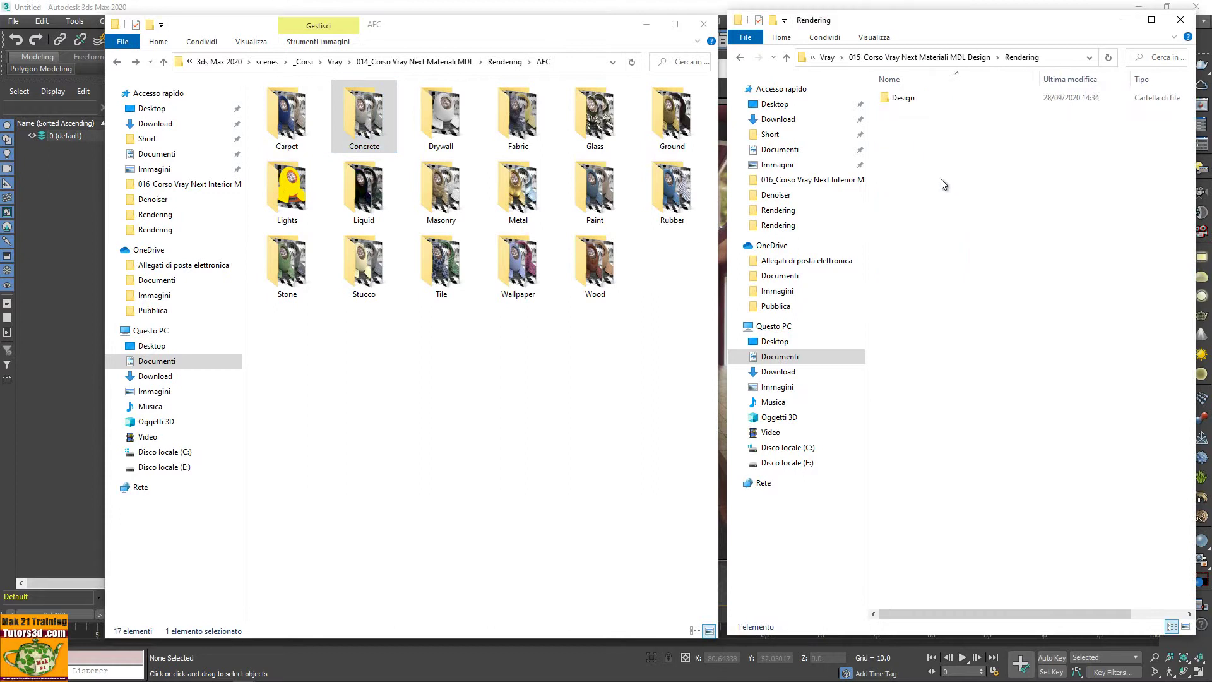
pyautogui.doubleClick(904, 98)
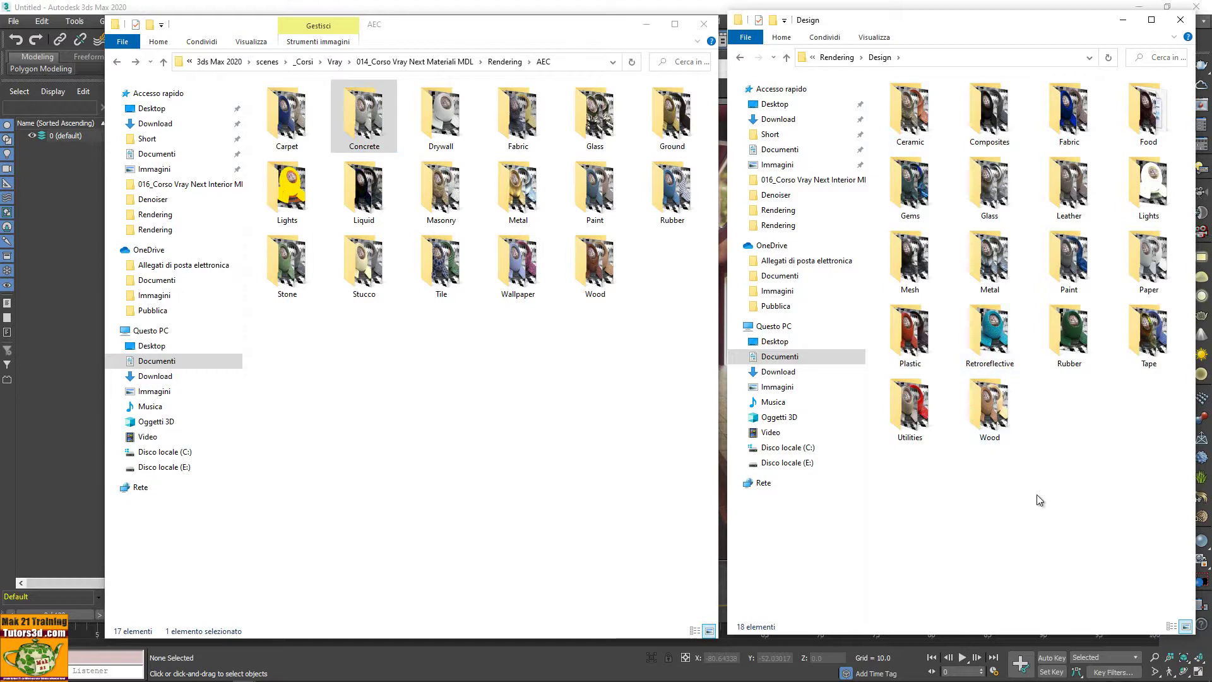
pyautogui.doubleClick(990, 426)
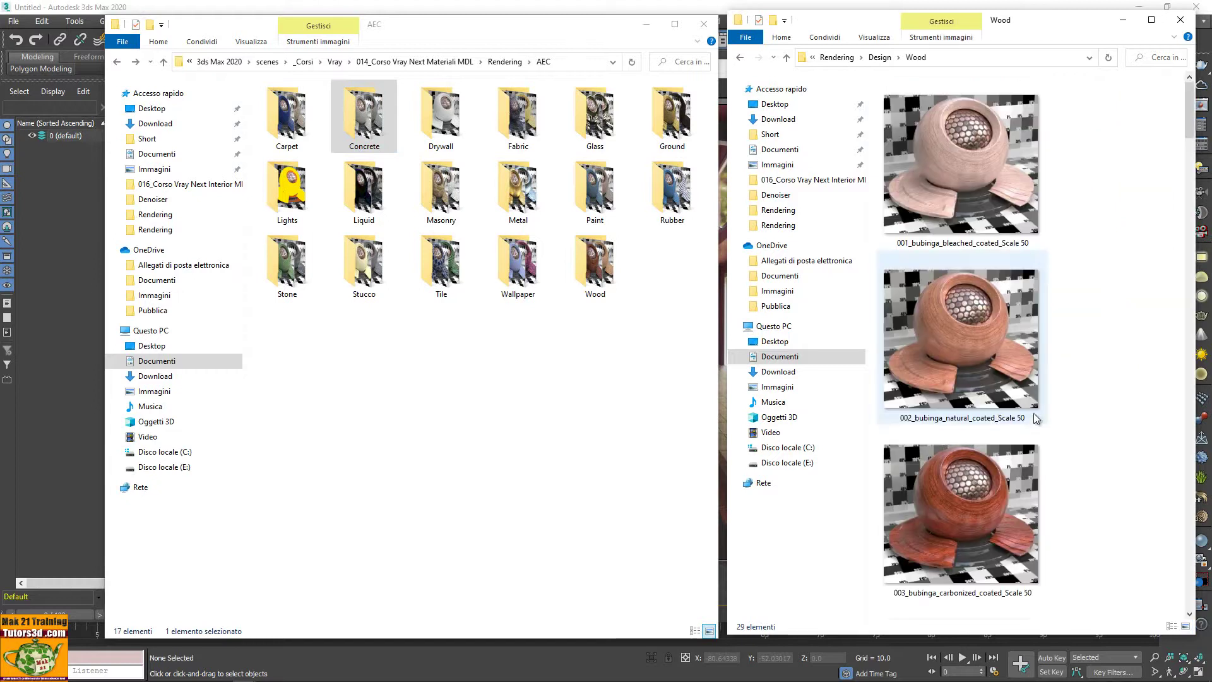
# Step: Show the AEC Wood previews in the left window and resize both windows side by side
pyautogui.moveTo(719, 359); pyautogui.dragTo(594, 363)
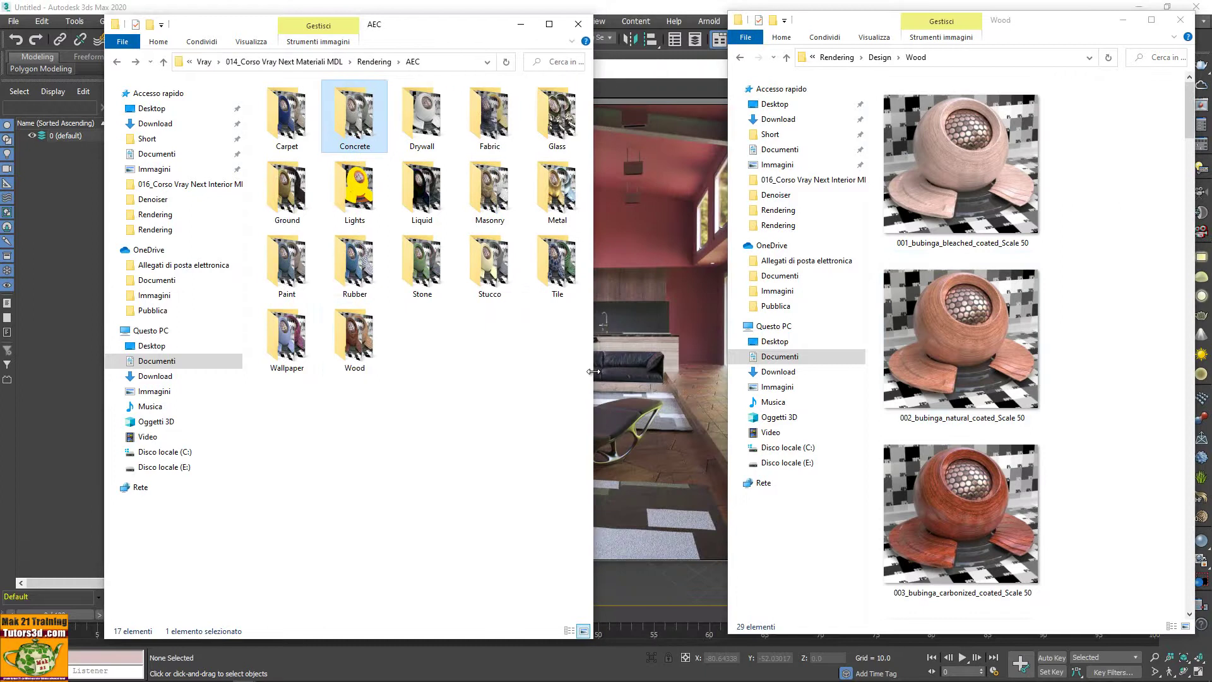
pyautogui.doubleClick(373, 346)
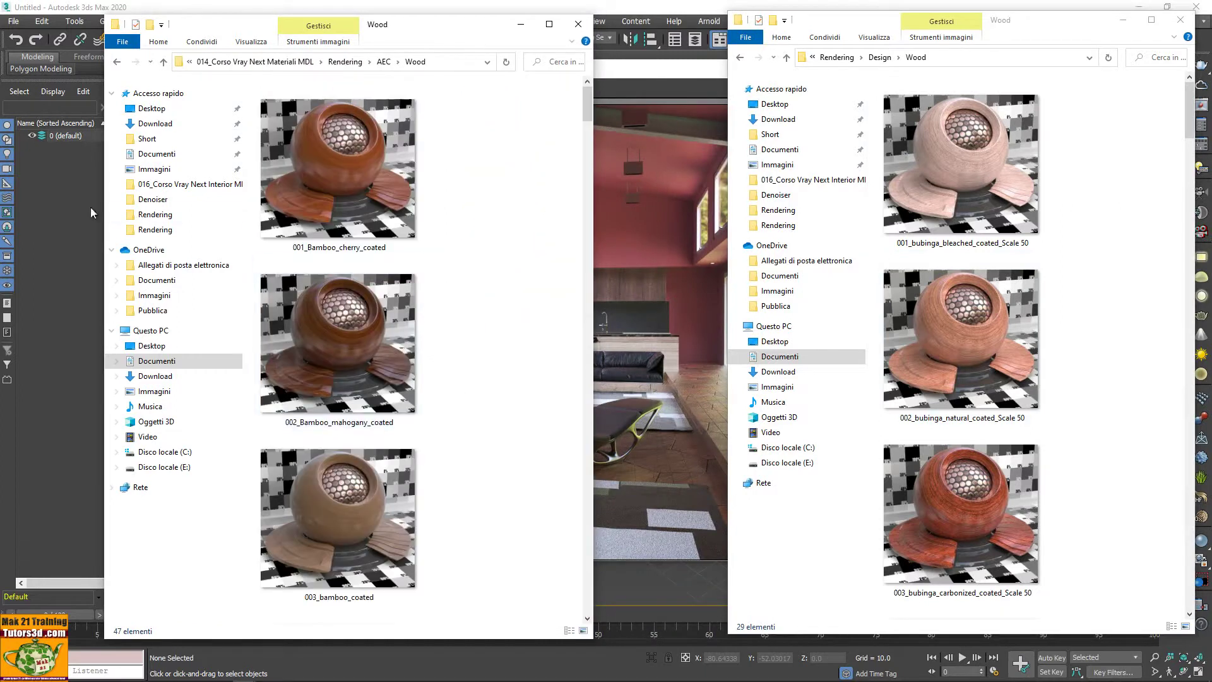
pyautogui.moveTo(102, 205); pyautogui.dragTo(43, 205)
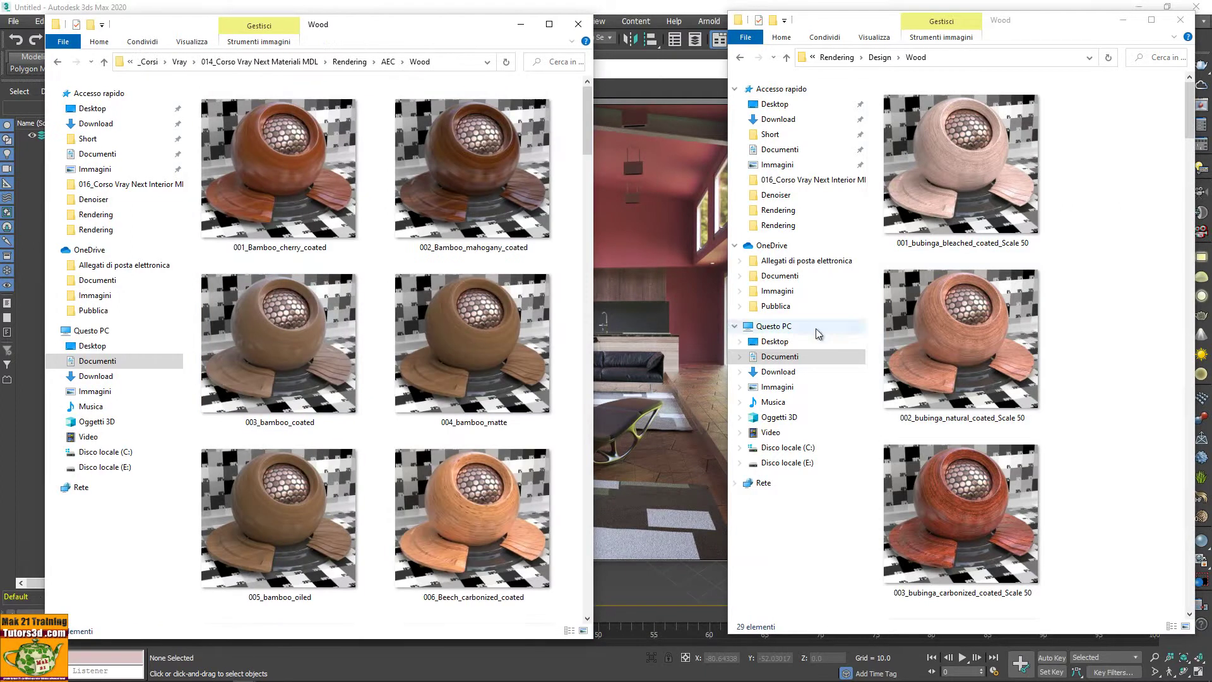
pyautogui.moveTo(728, 318); pyautogui.dragTo(637, 319)
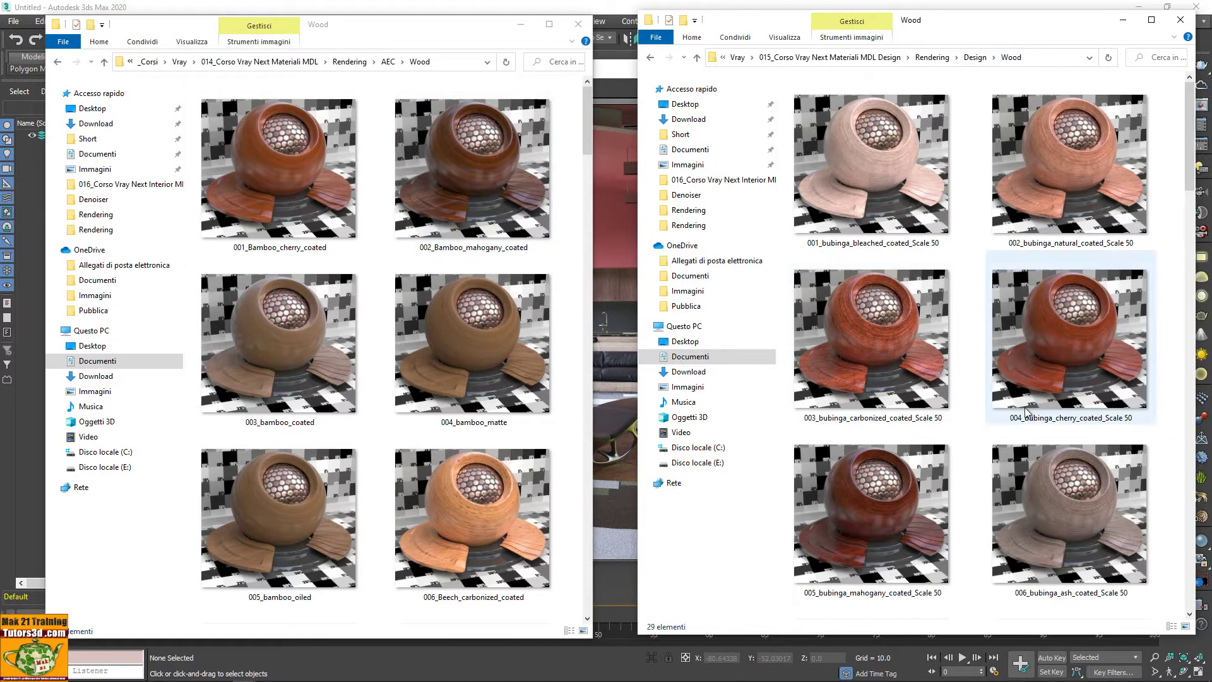
pyautogui.moveTo(1070, 346)
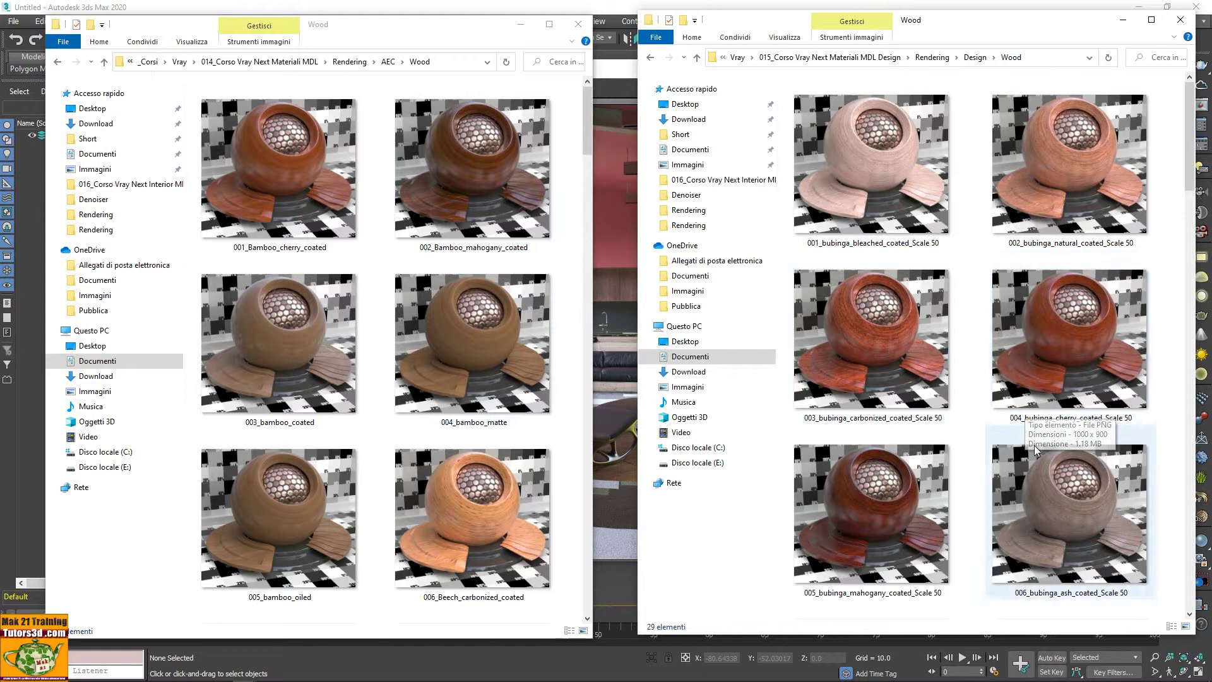
pyautogui.moveTo(586, 152)
pyautogui.mouseDown()
pyautogui.moveTo(622, 391)
pyautogui.moveTo(623, 618)
pyautogui.mouseUp()
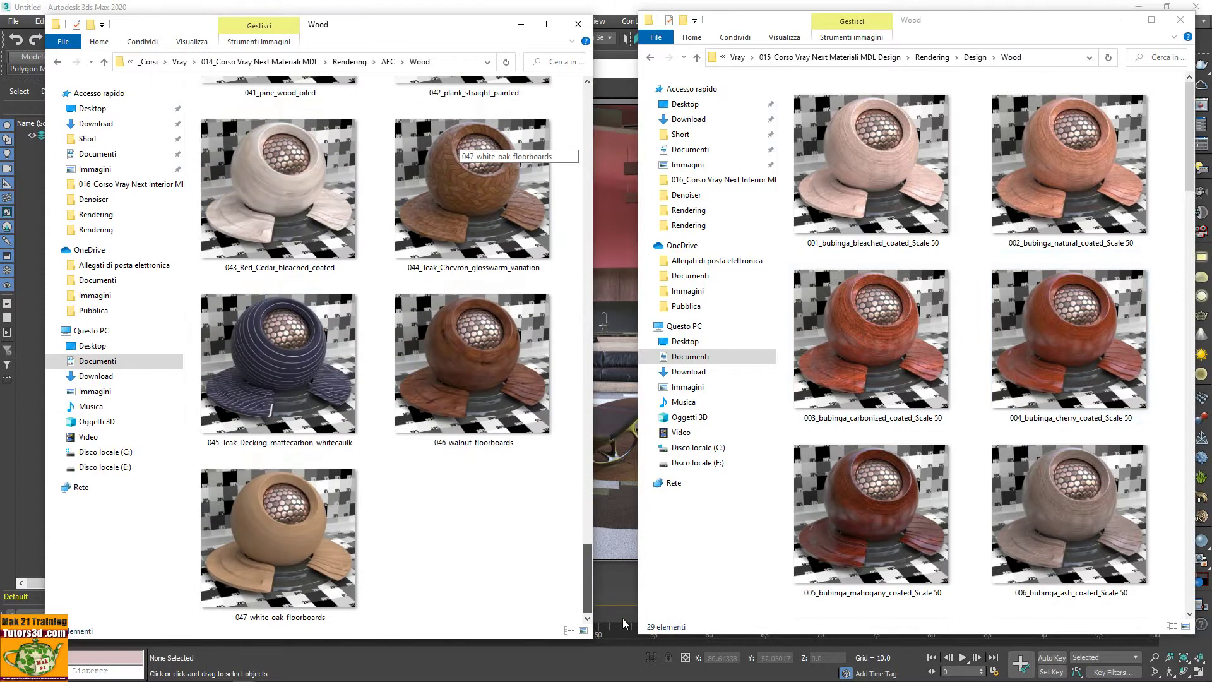
pyautogui.doubleClick(494, 391)
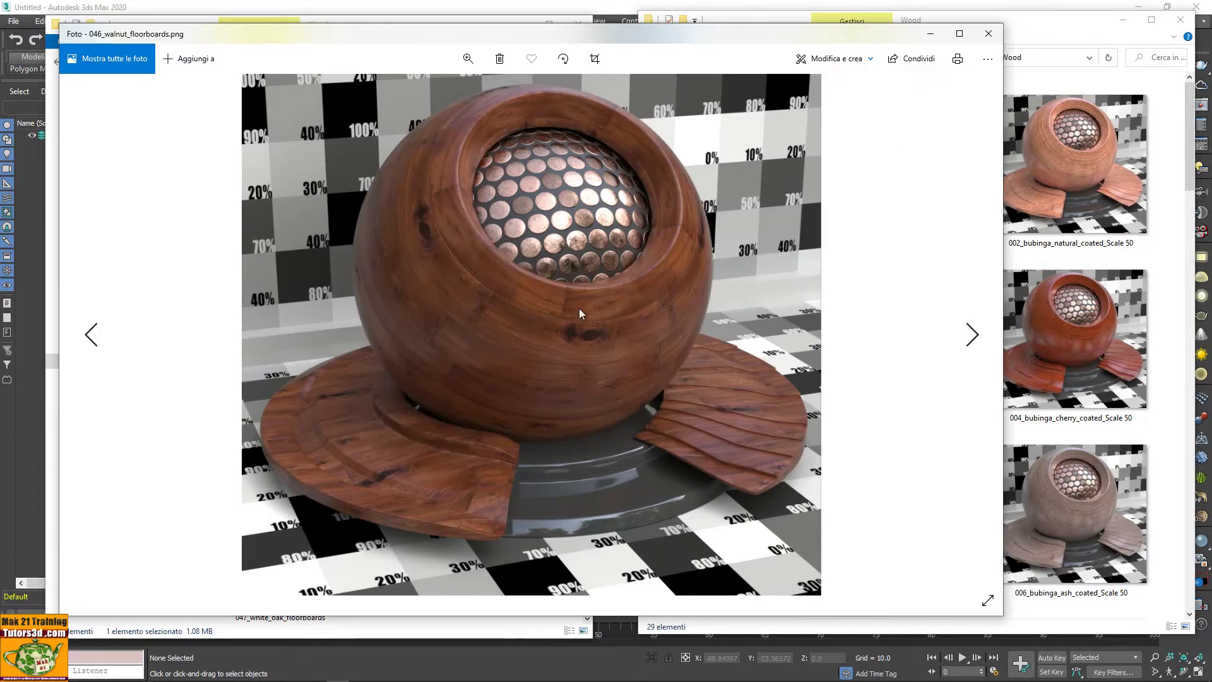
pyautogui.click(988, 33)
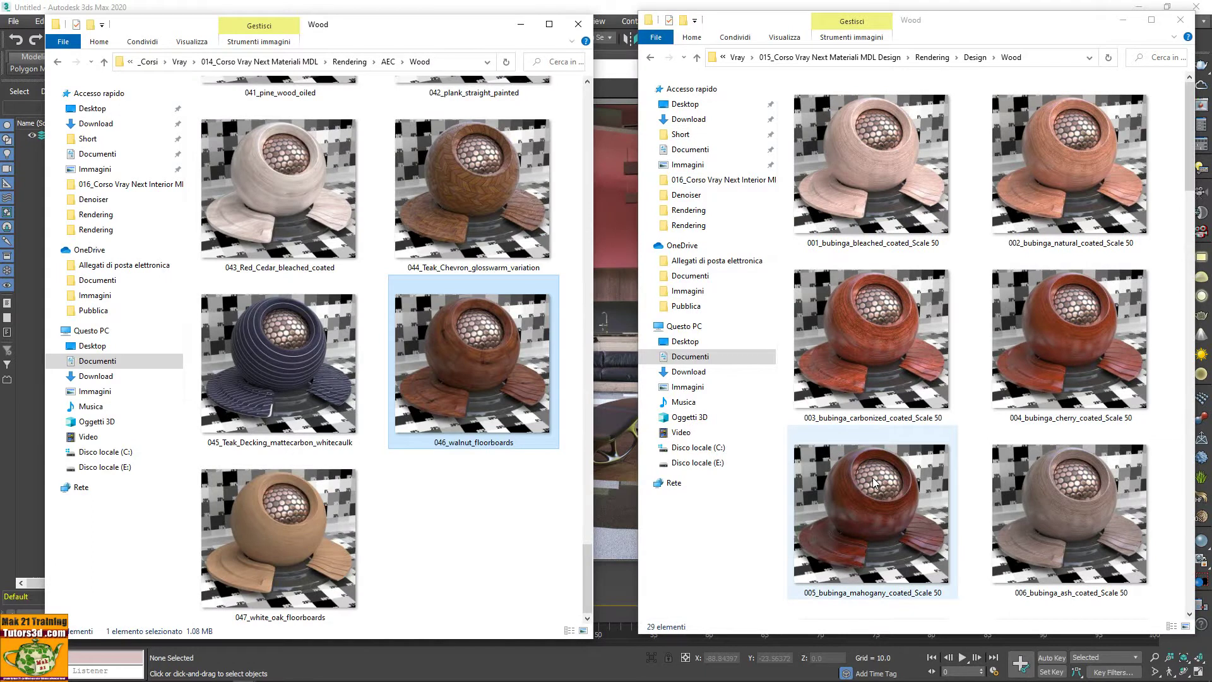
# Step: Browse the .mat files in 016_Corso Vray Next Interior MDL > Vray MDL Librerie 2020, then go back
pyautogui.click(388, 61)
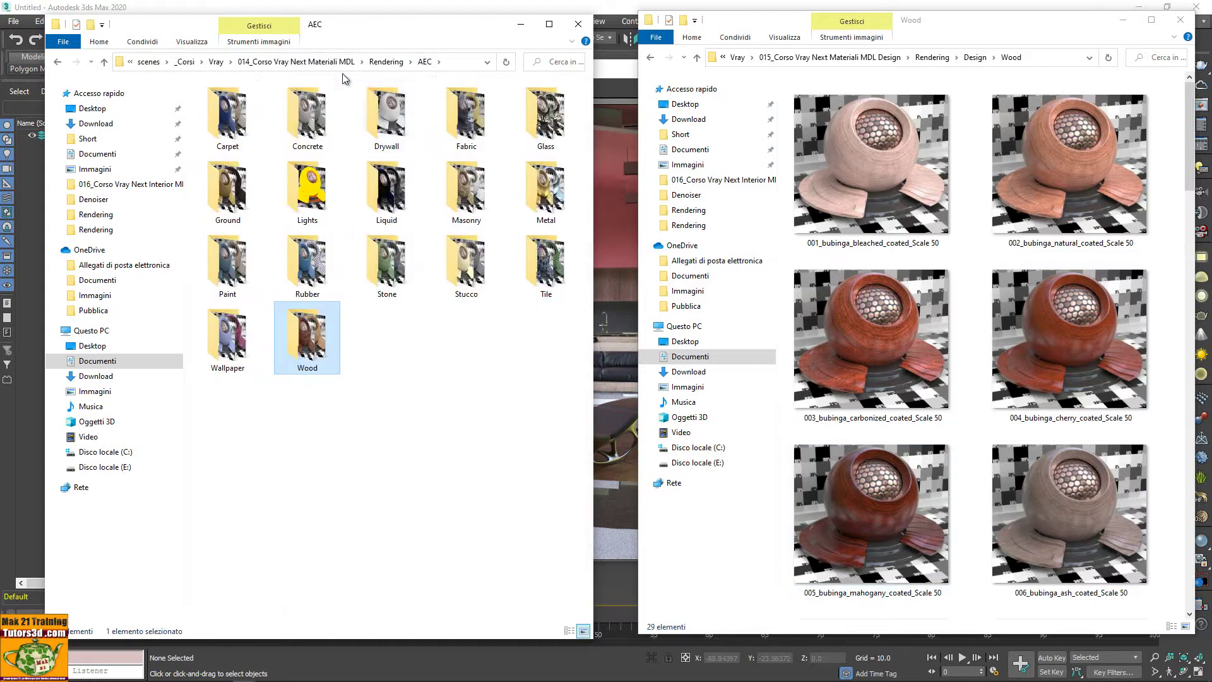
pyautogui.click(324, 63)
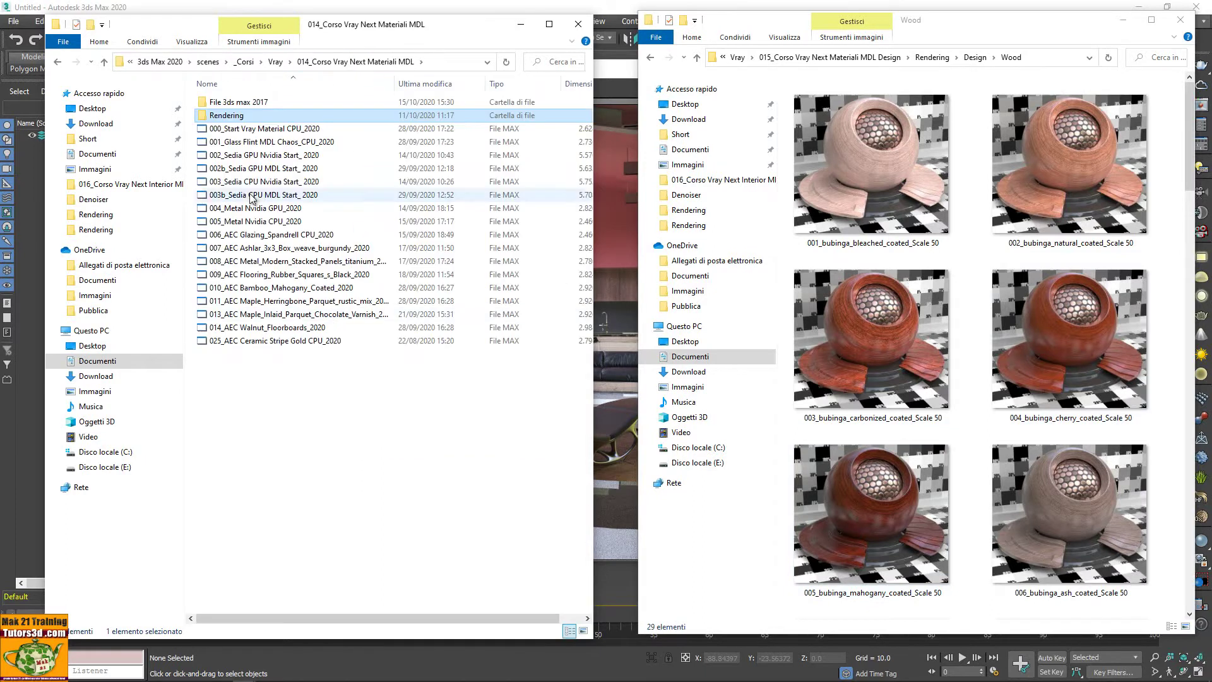
pyautogui.click(275, 62)
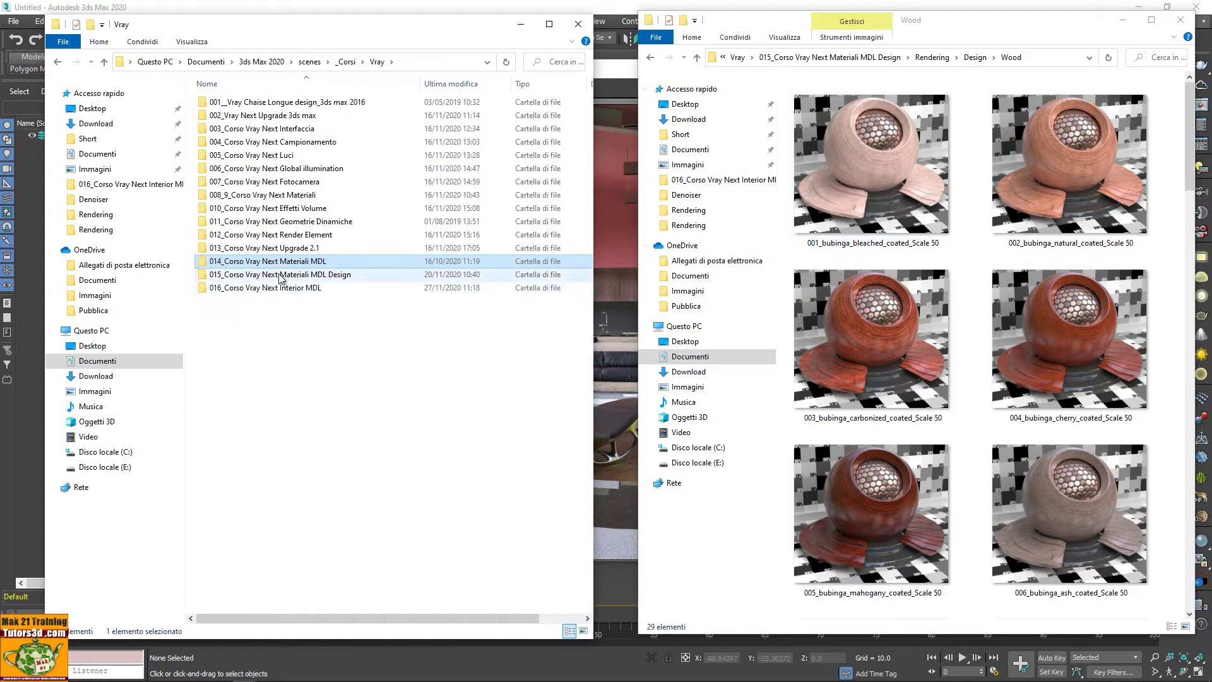
pyautogui.doubleClick(269, 289)
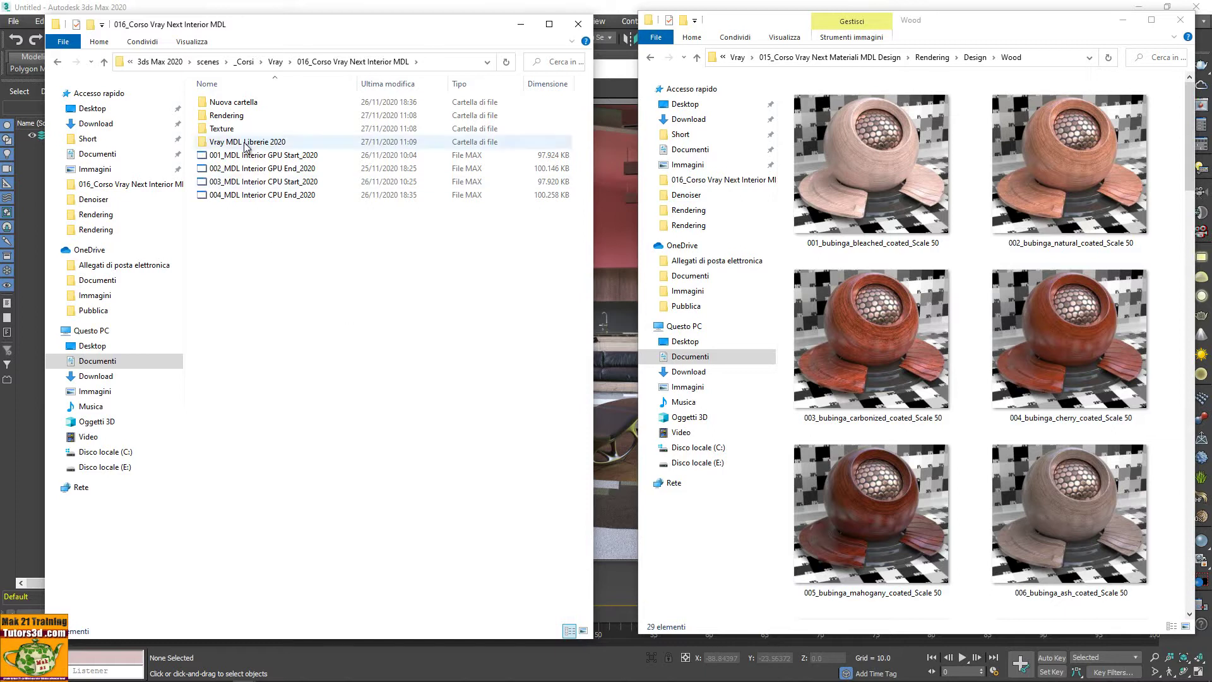
pyautogui.doubleClick(265, 141)
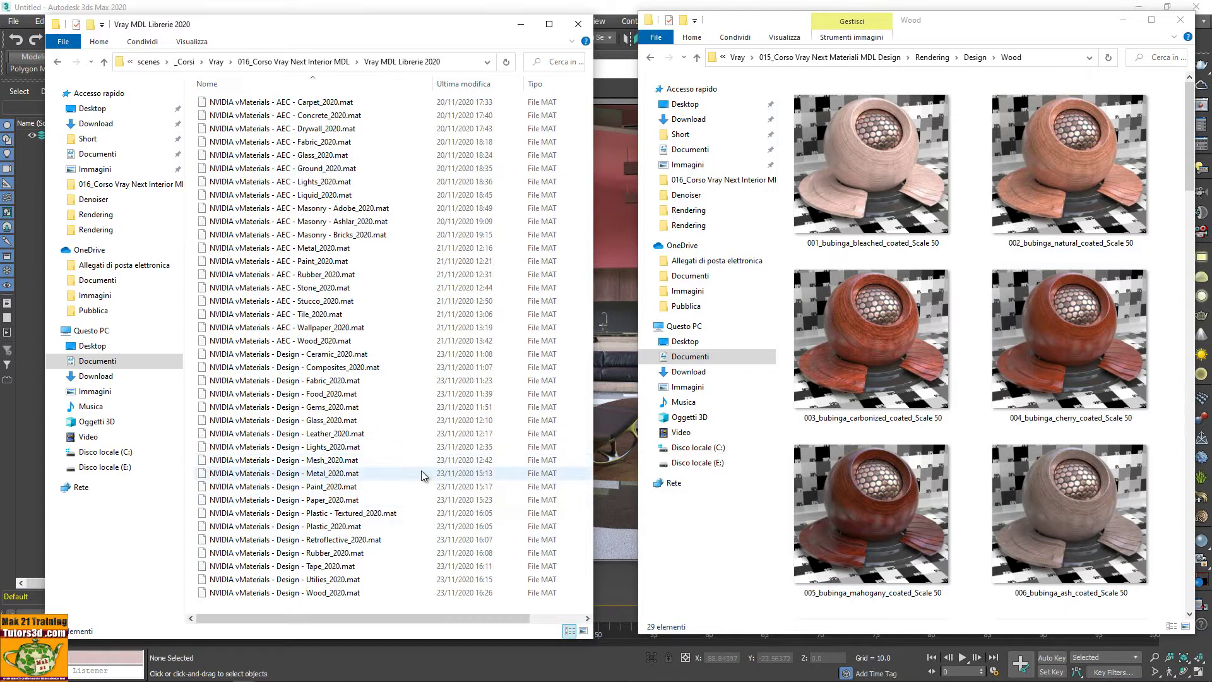
pyautogui.click(57, 61)
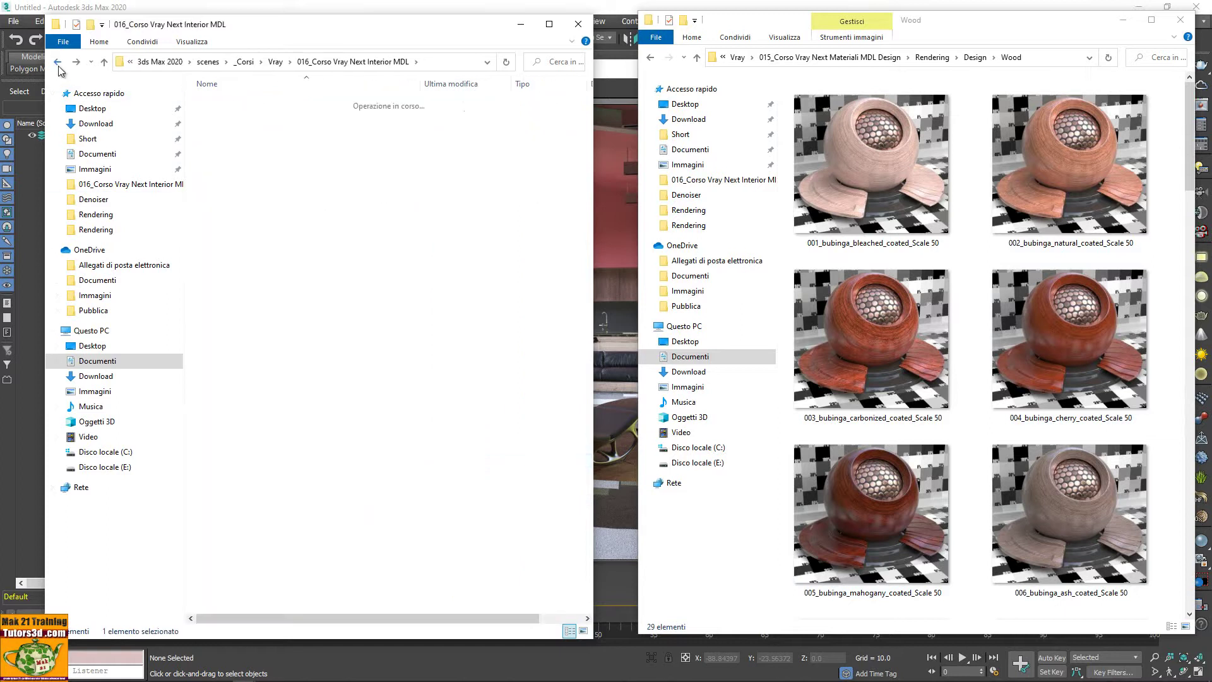
# Step: Open the 014 course's Rendering > AEC > Stone > Granite folder as extra-large icons
pyautogui.doubleClick(265, 260)
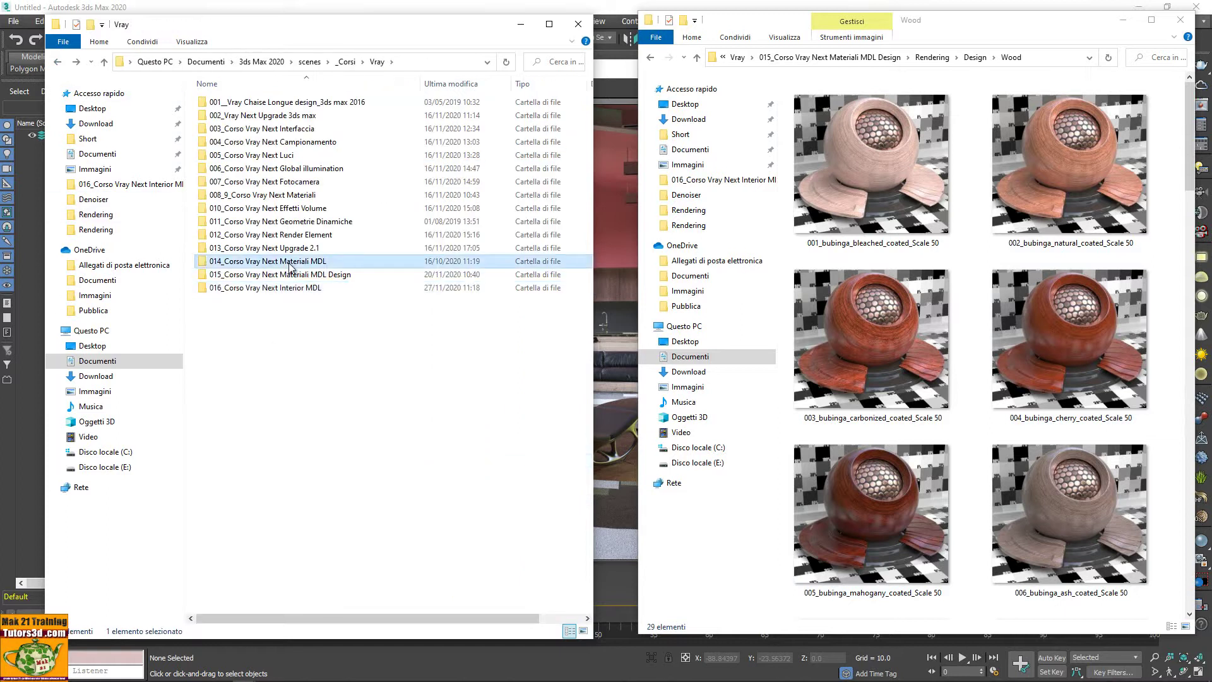
pyautogui.doubleClick(226, 115)
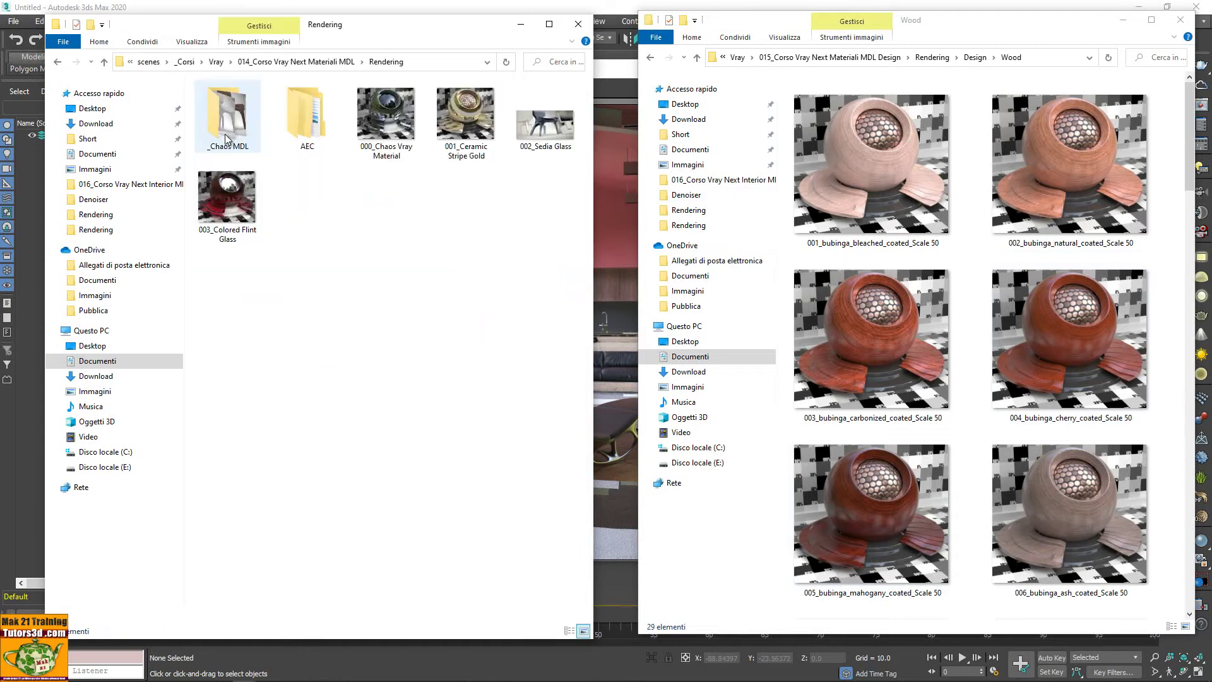
pyautogui.doubleClick(298, 131)
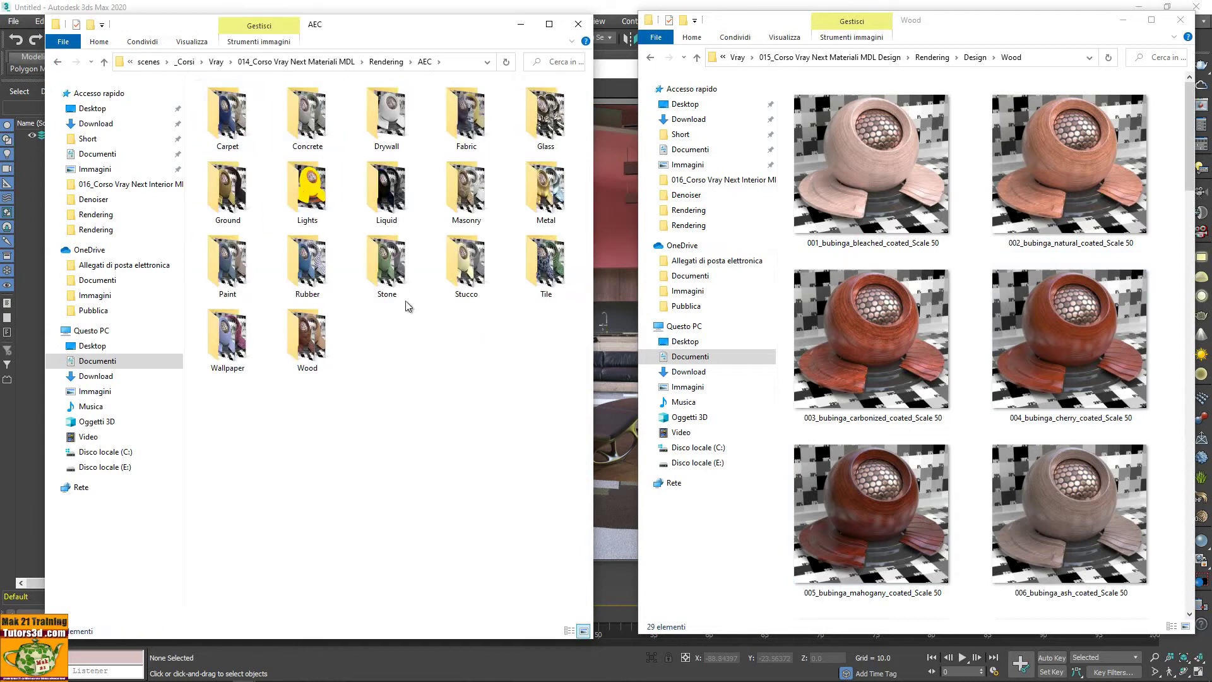
pyautogui.doubleClick(386, 265)
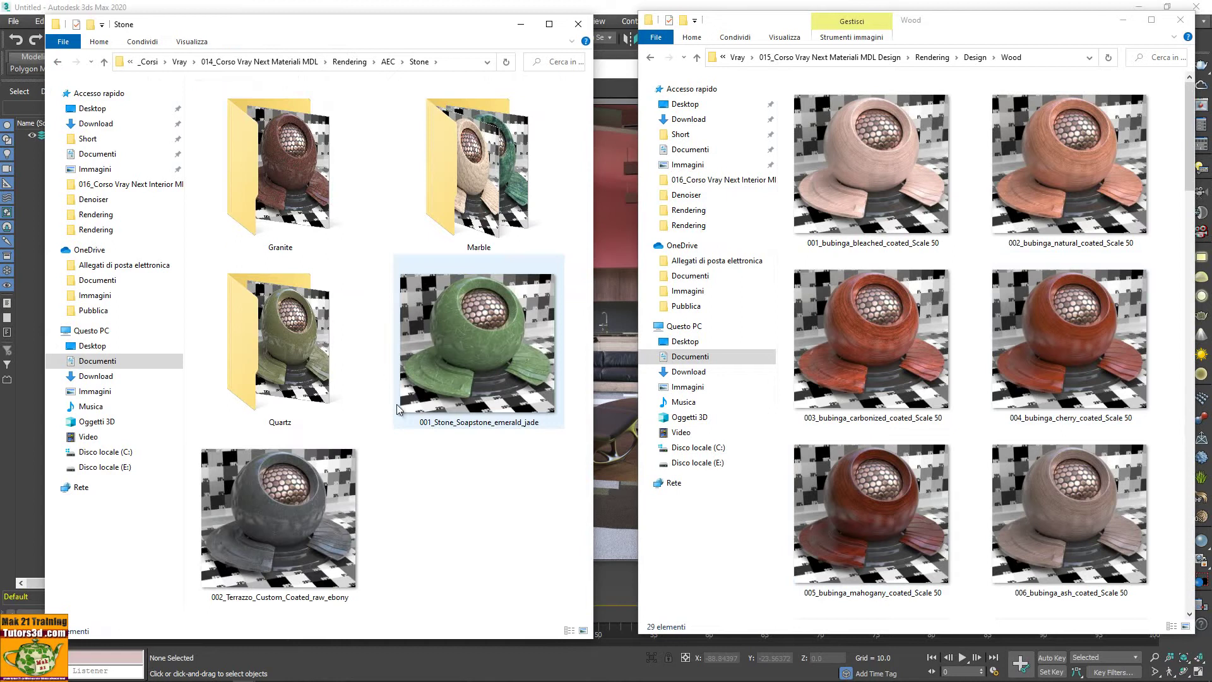
pyautogui.click(297, 215)
pyautogui.doubleClick(297, 215)
pyautogui.rightClick(314, 212)
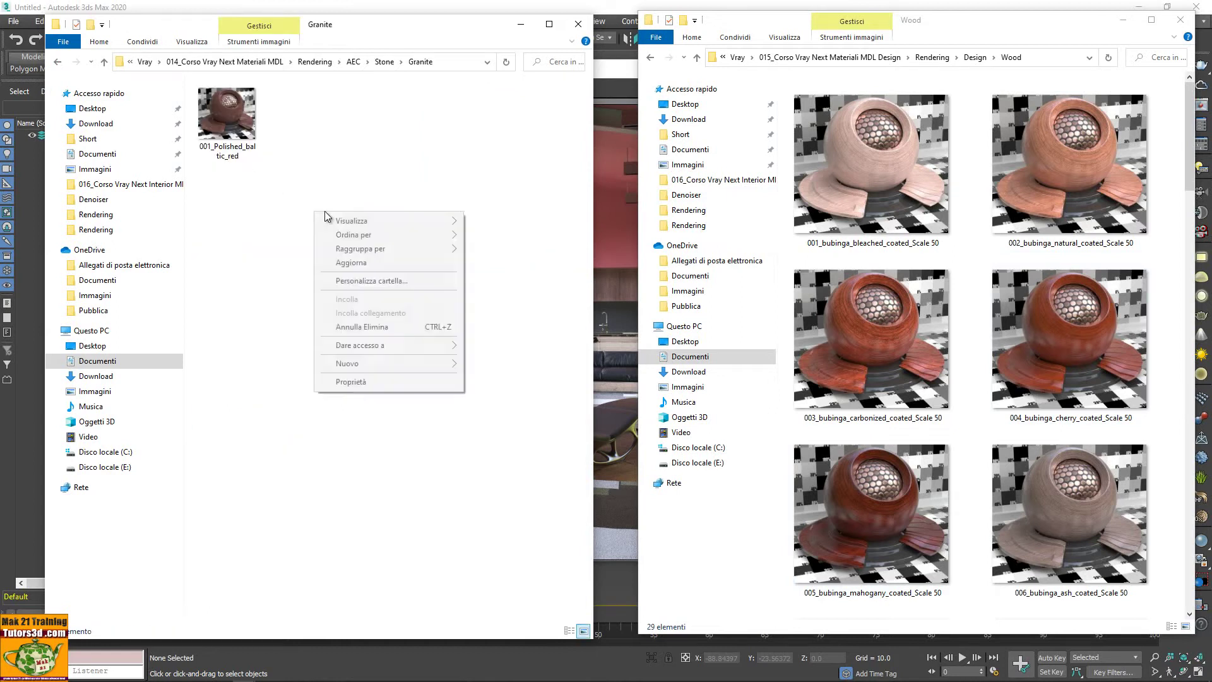
pyautogui.click(491, 221)
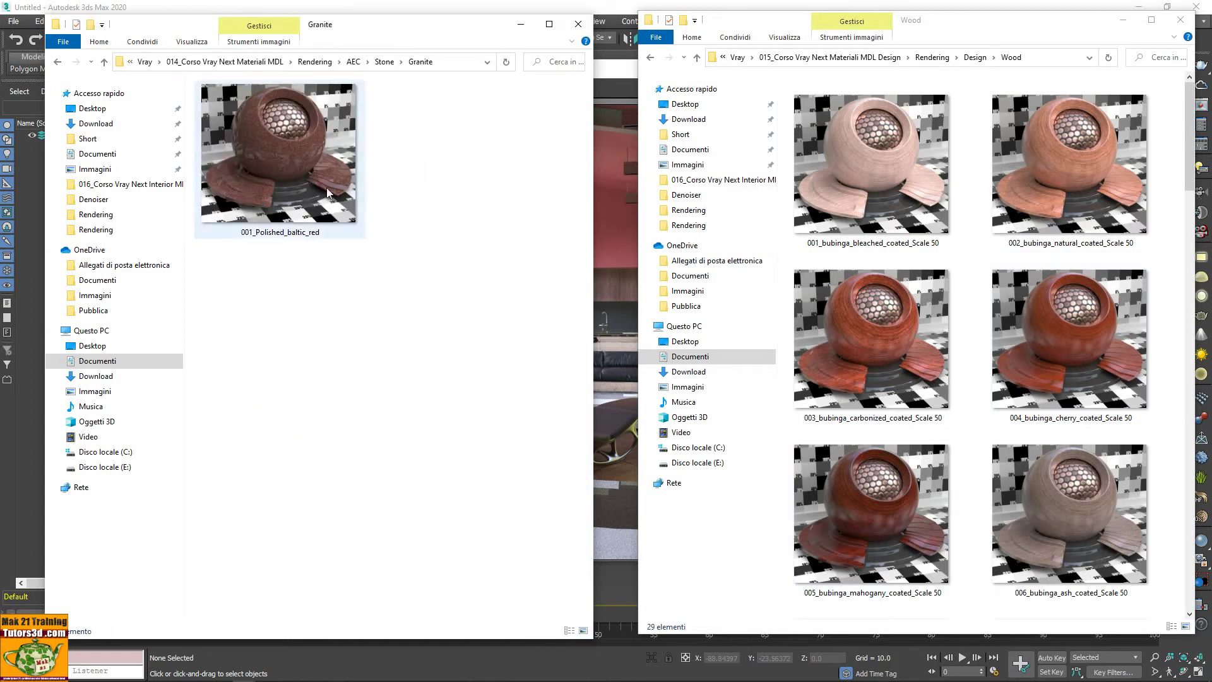
# Step: In 3ds Max's Slate Material Editor, load material libraries from the Vray MDL Material 2020 folder
pyautogui.click(601, 660)
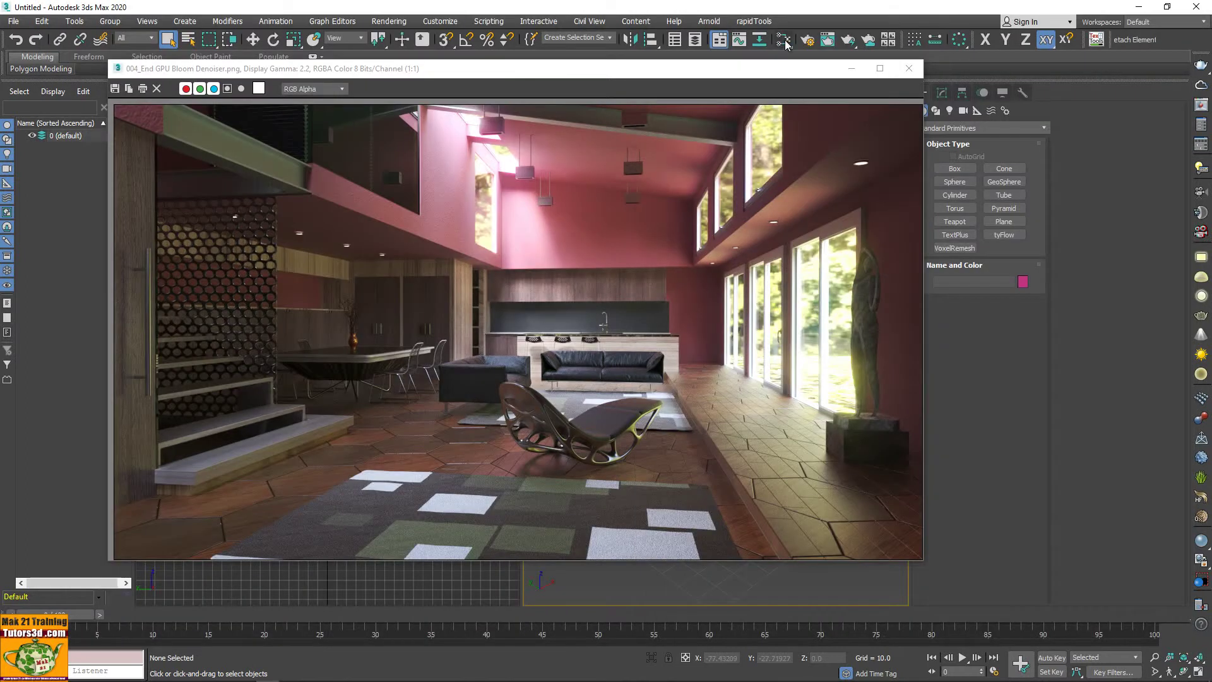
pyautogui.click(783, 39)
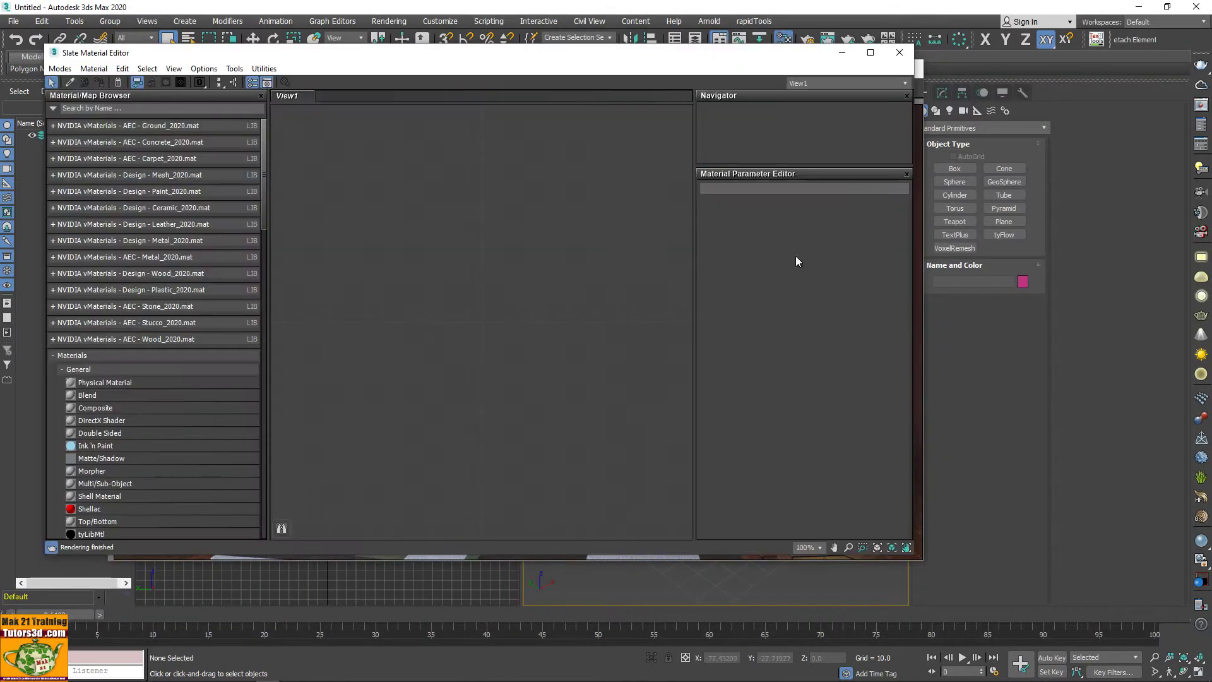
pyautogui.click(54, 108)
pyautogui.click(90, 166)
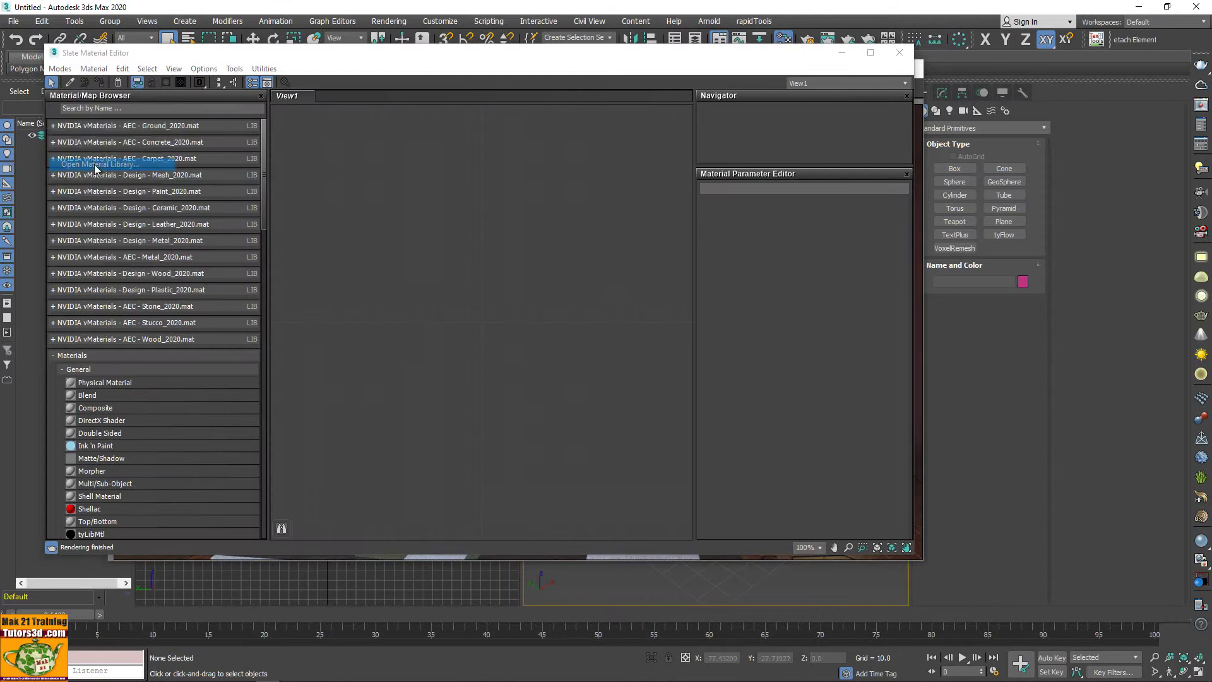
pyautogui.doubleClick(148, 153)
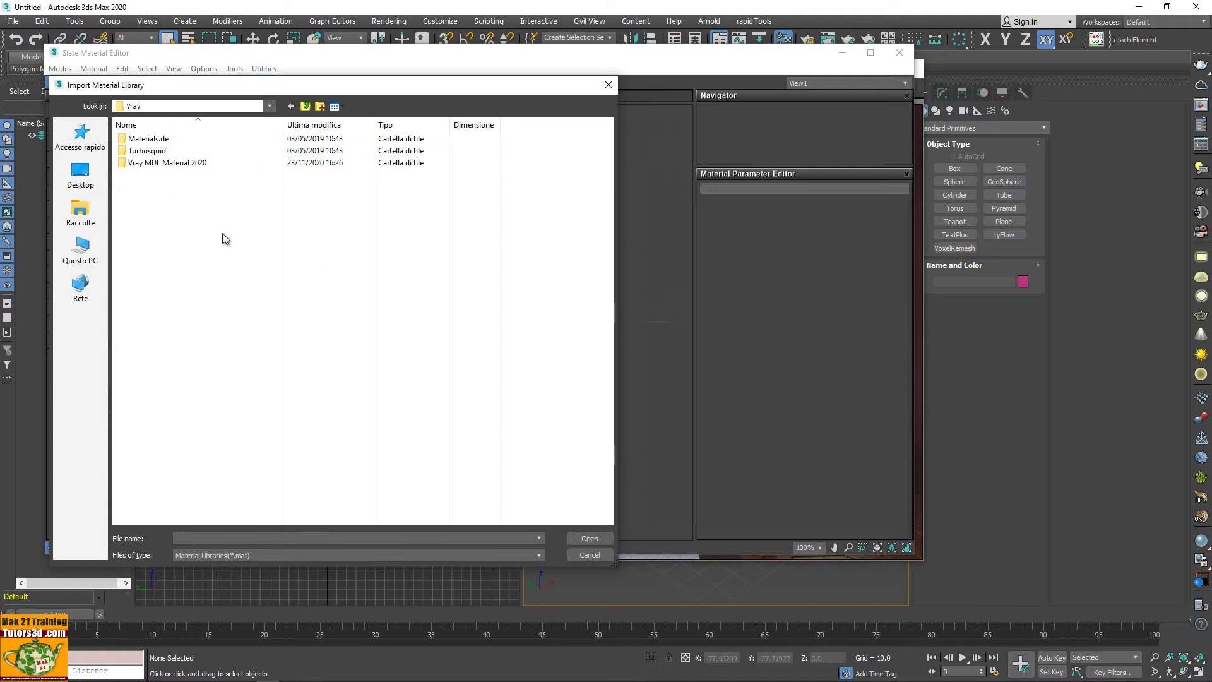
pyautogui.doubleClick(167, 163)
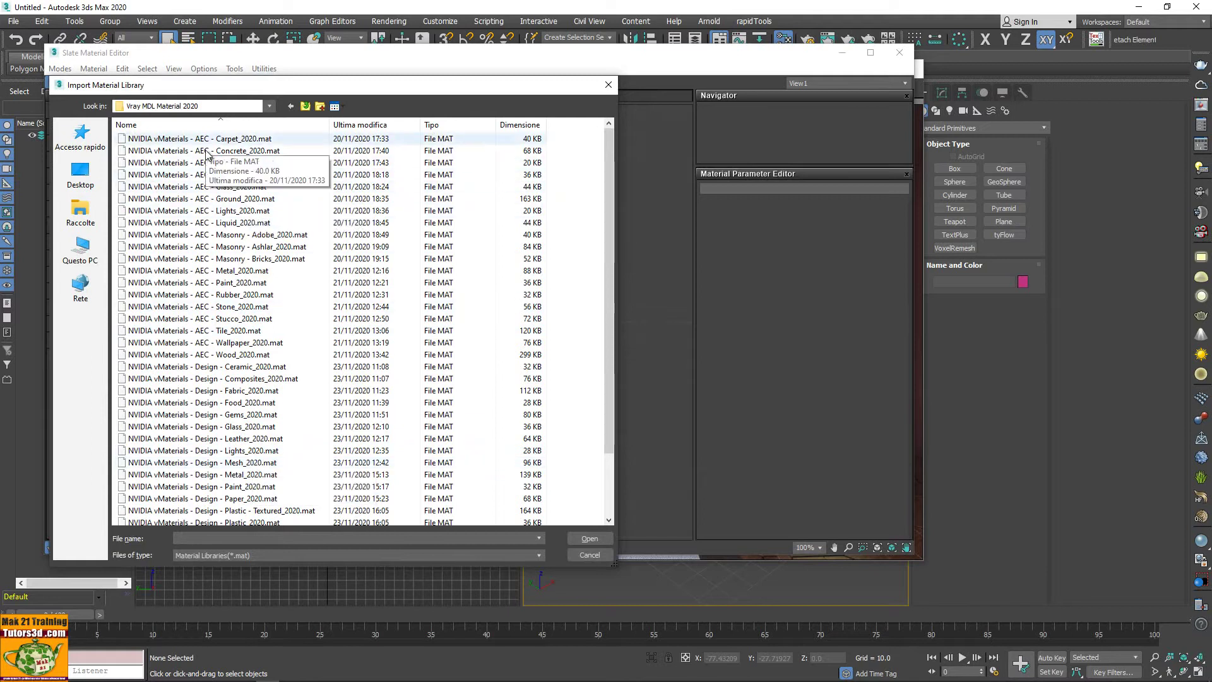
pyautogui.scroll(-2, 253, 441)
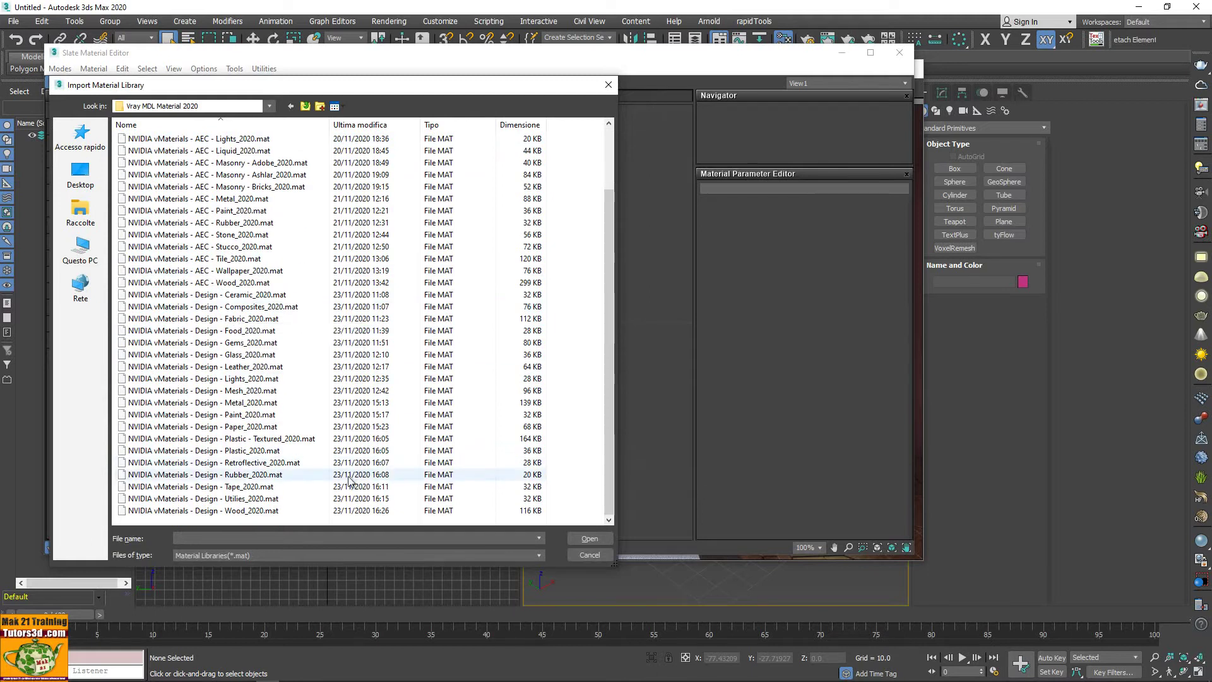
pyautogui.click(582, 558)
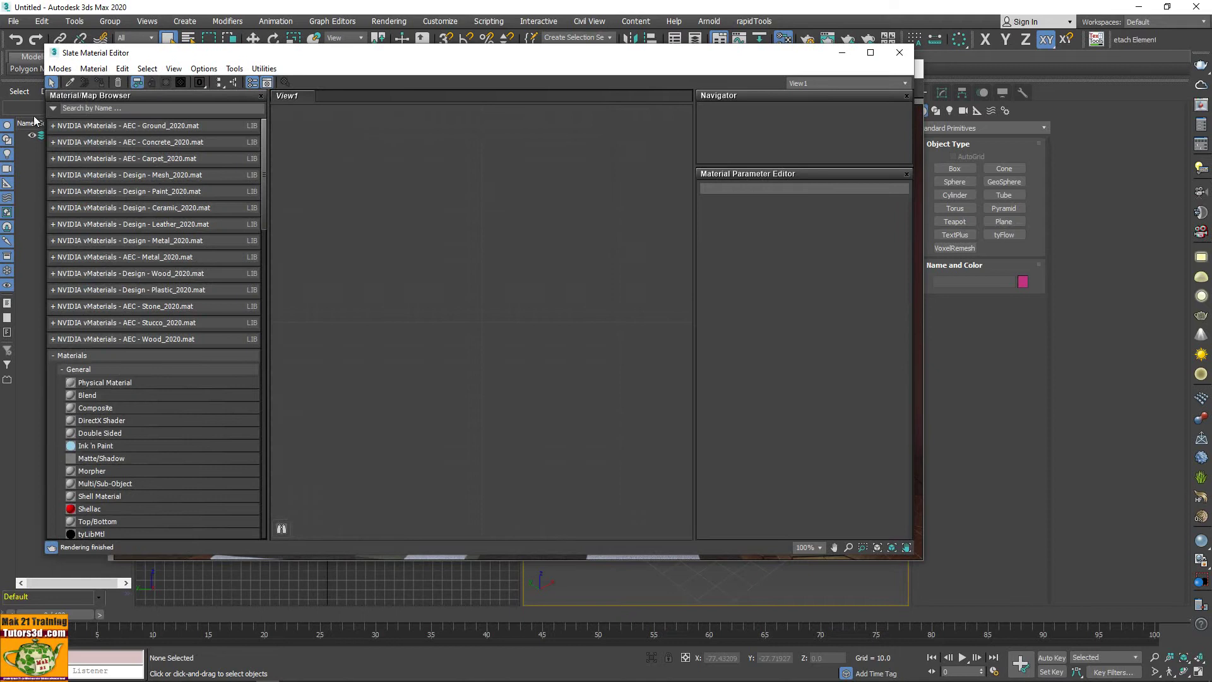
# Step: Make V-Ray Next the current renderer, open Render Setup, and expand the AEC - Concrete_2020 library
pyautogui.click(107, 126)
pyautogui.click(54, 125)
pyautogui.click(1201, 139)
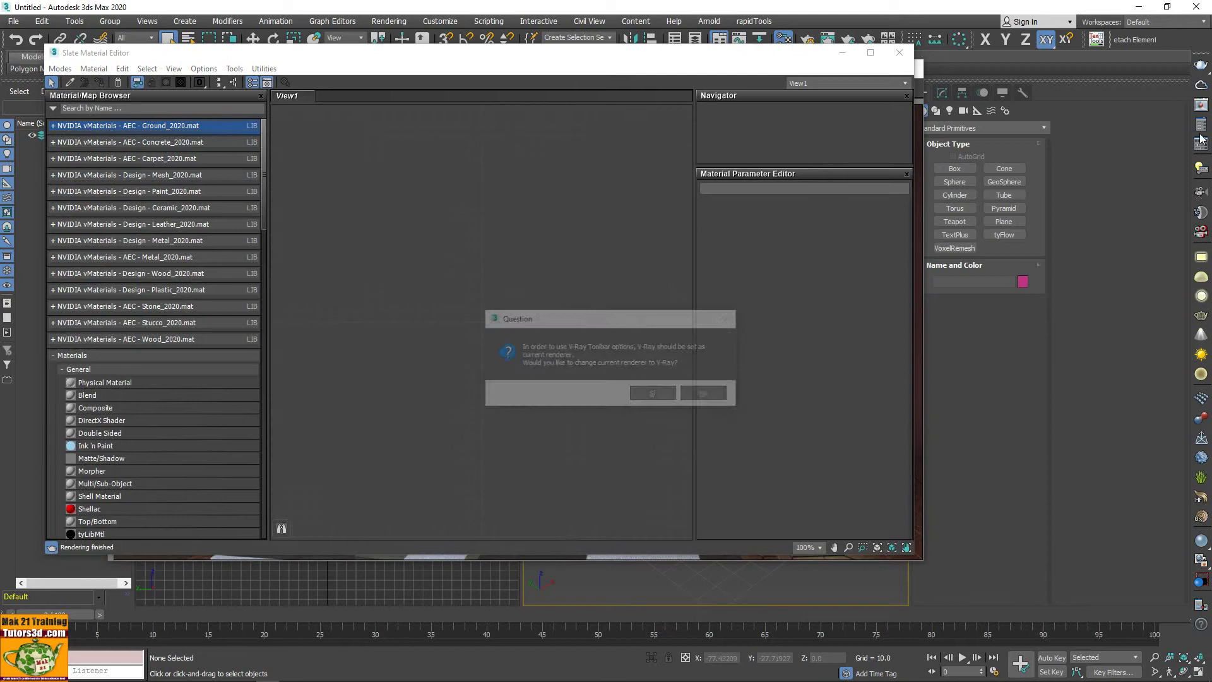
pyautogui.click(659, 393)
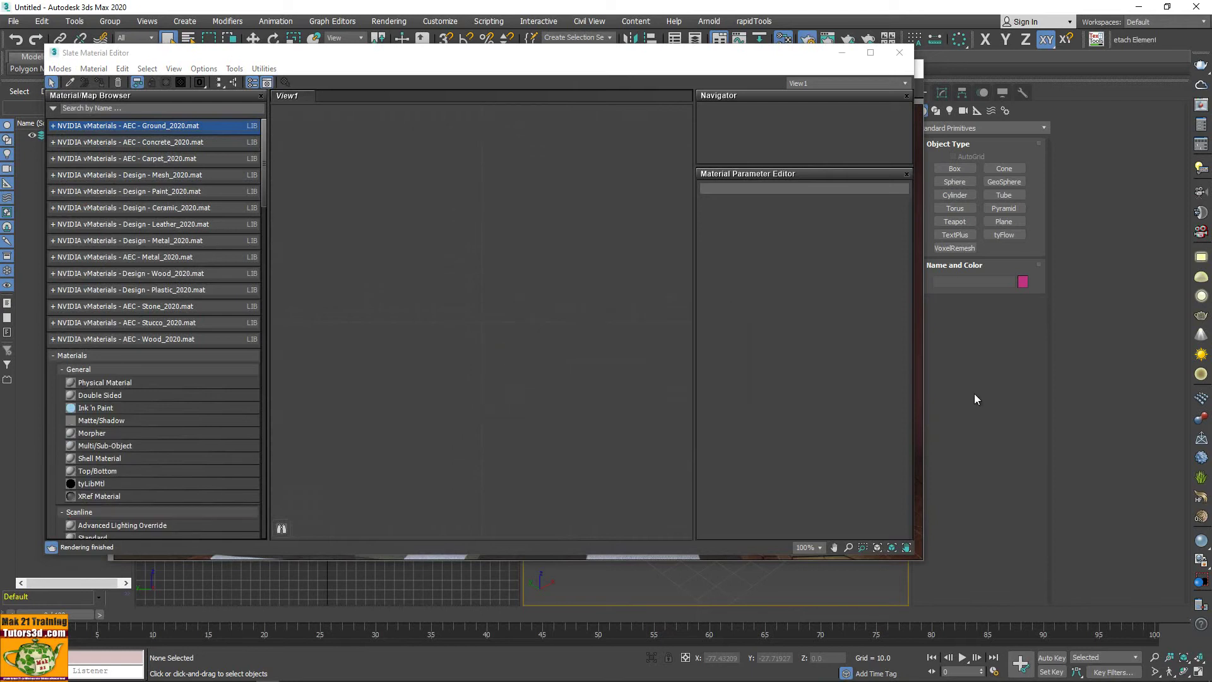
pyautogui.press('F10')
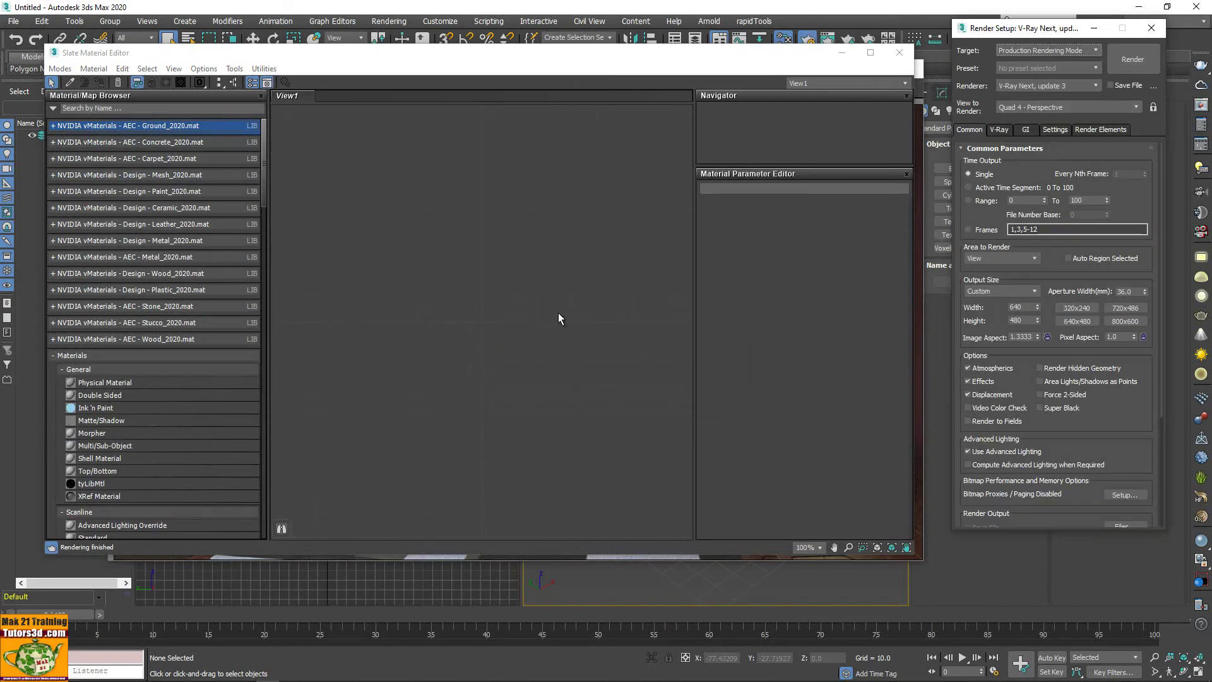
pyautogui.click(74, 142)
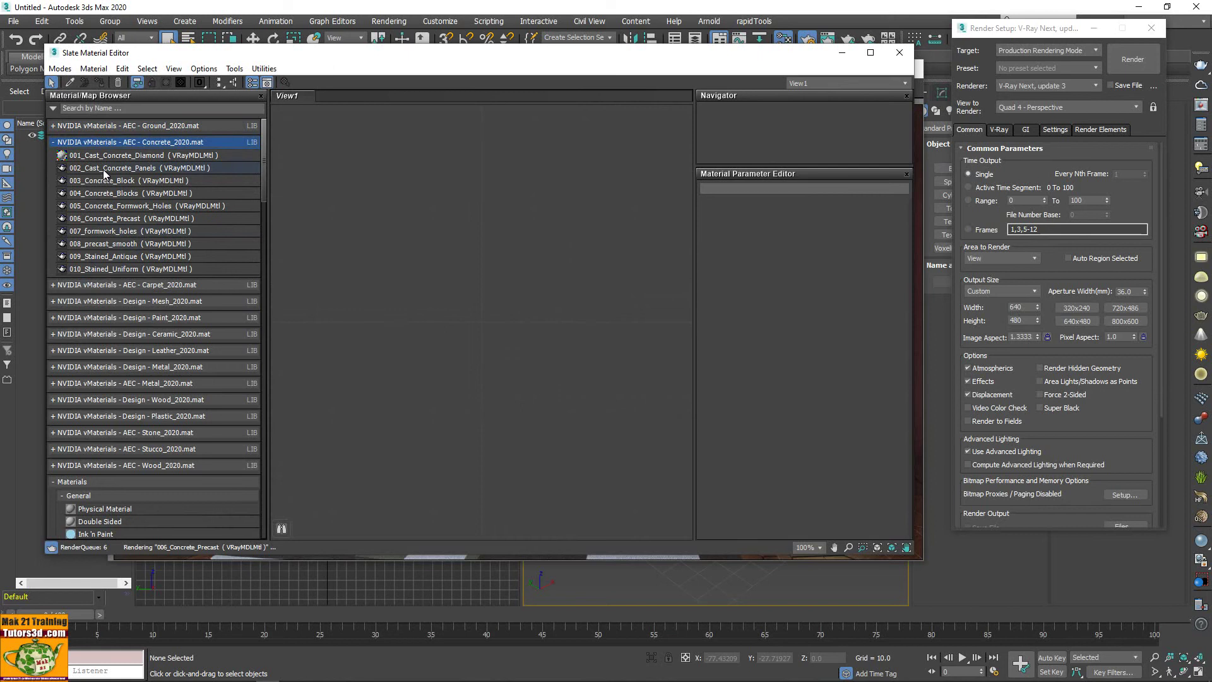
# Step: Place 002_Cast_Concrete_Panels as a node in View1 and switch it to the panels_charcoal variant
pyautogui.moveTo(103, 169); pyautogui.dragTo(472, 194)
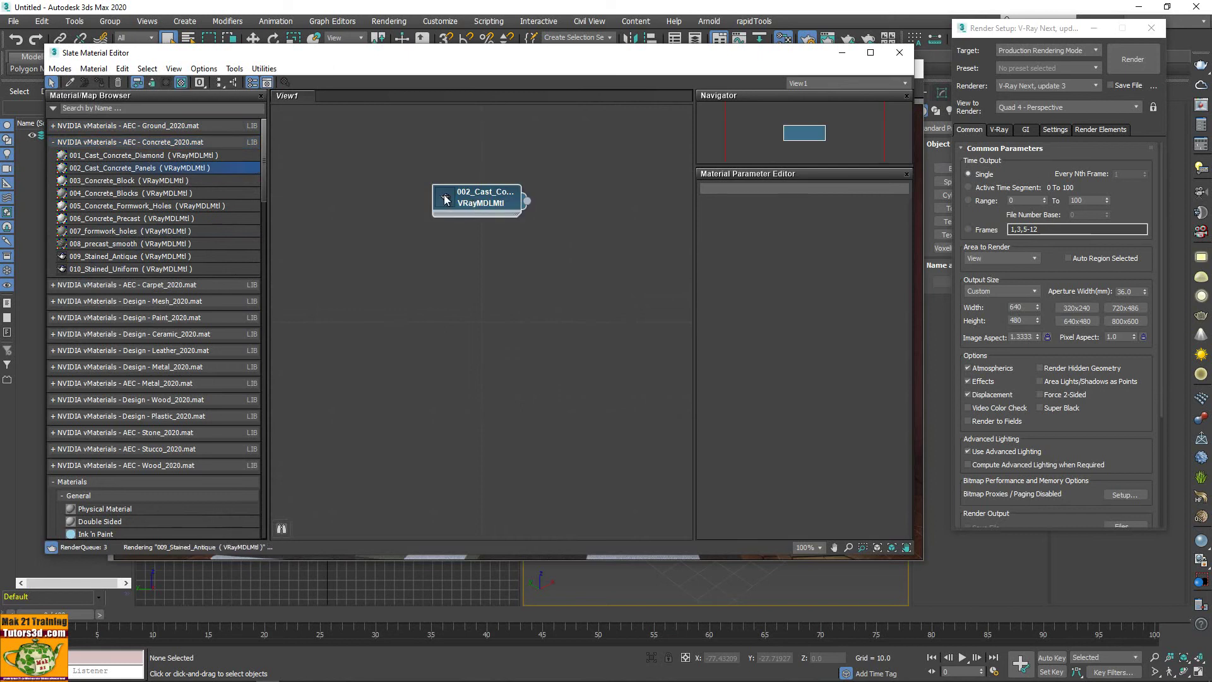
pyautogui.click(445, 199)
pyautogui.scroll(2, 475, 267)
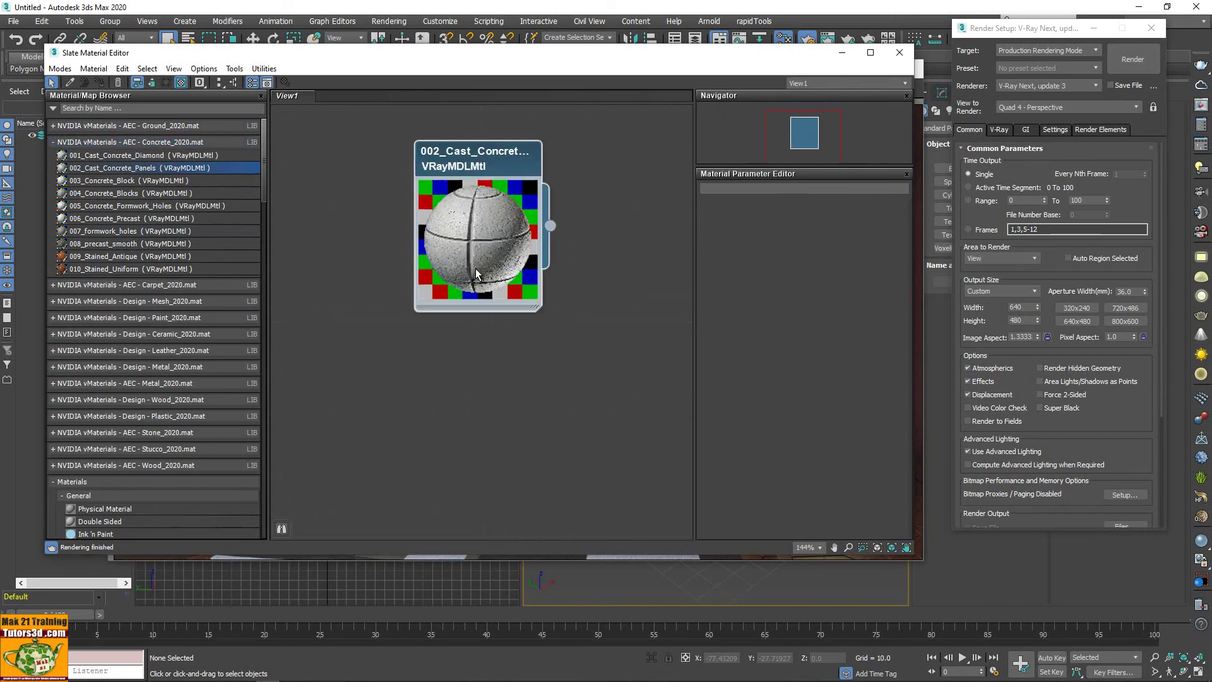
pyautogui.doubleClick(494, 158)
pyautogui.click(862, 234)
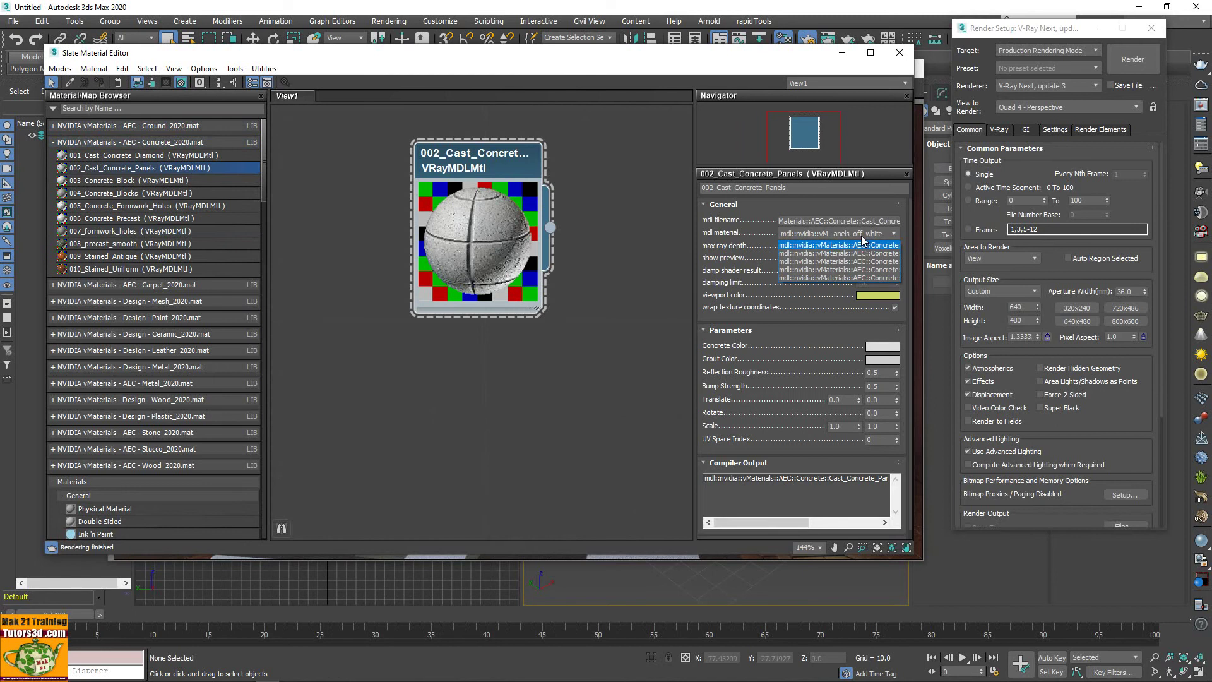
pyautogui.click(860, 253)
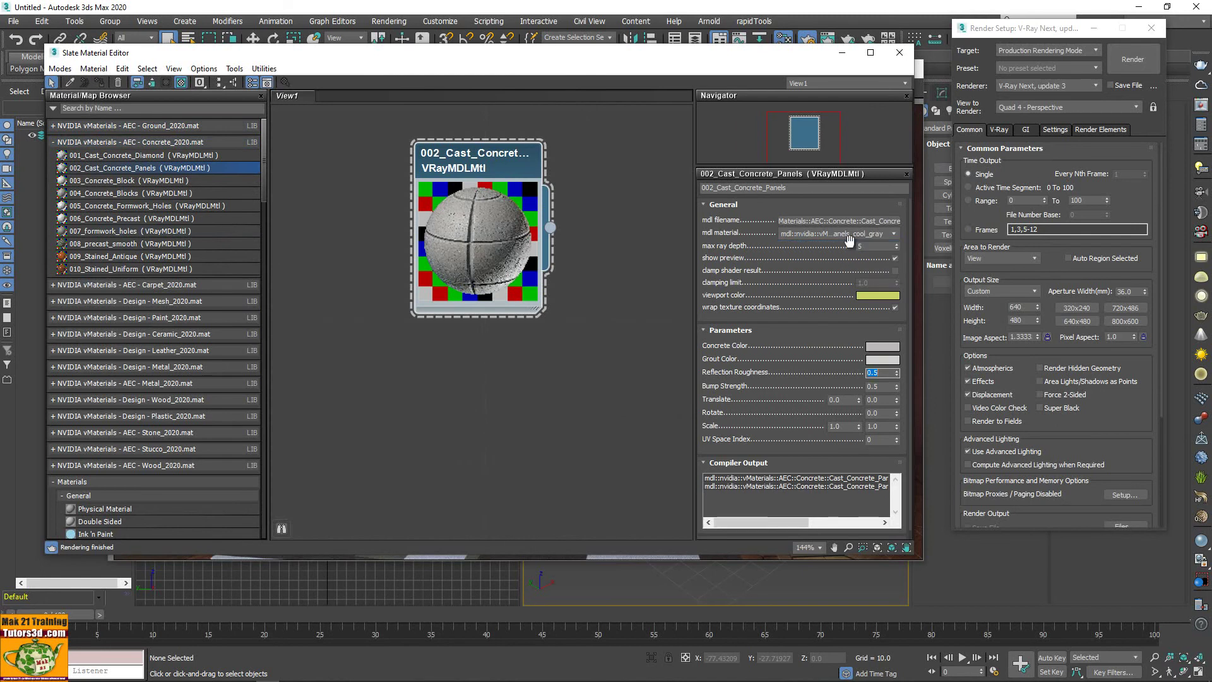
pyautogui.scroll(1, 851, 240)
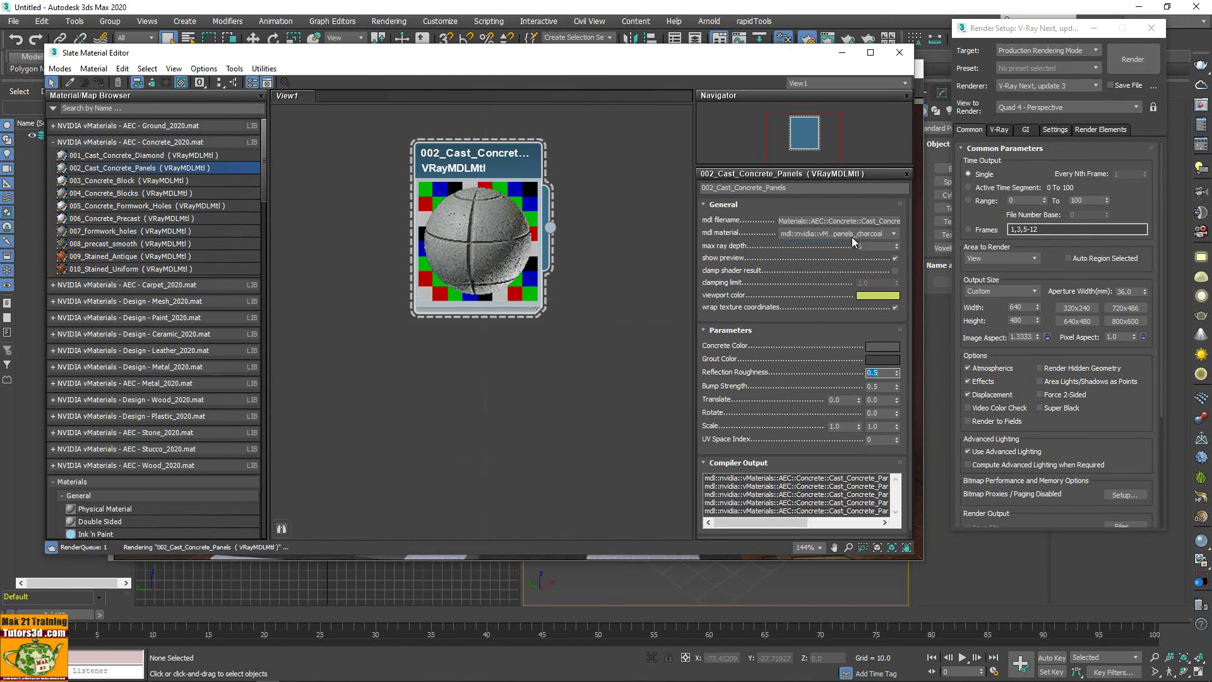